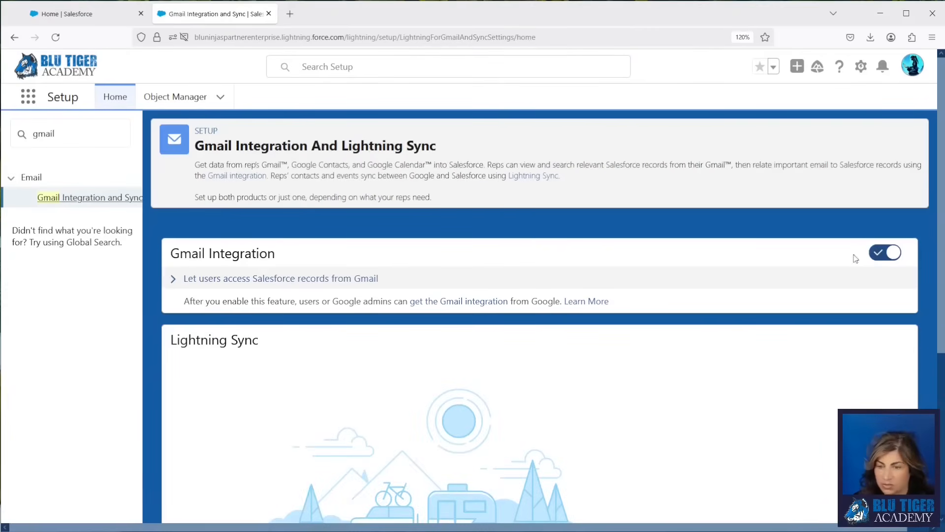
# Expand the Gmail record-access options, open the settings for Inbox in the Gmail Integration, and make Inbox available to users.
pyautogui.click(174, 281)
pyautogui.scroll(-3, 457, 274)
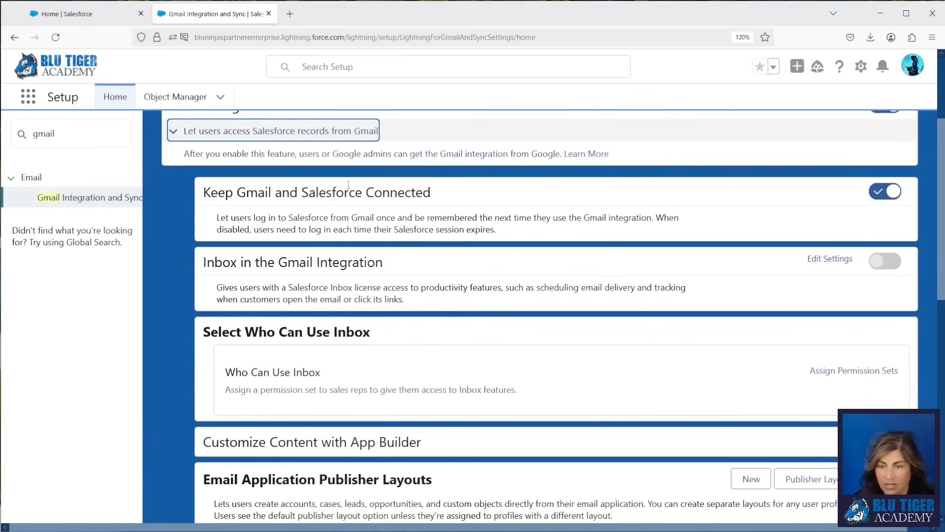
pyautogui.moveTo(204, 193); pyautogui.dragTo(469, 195)
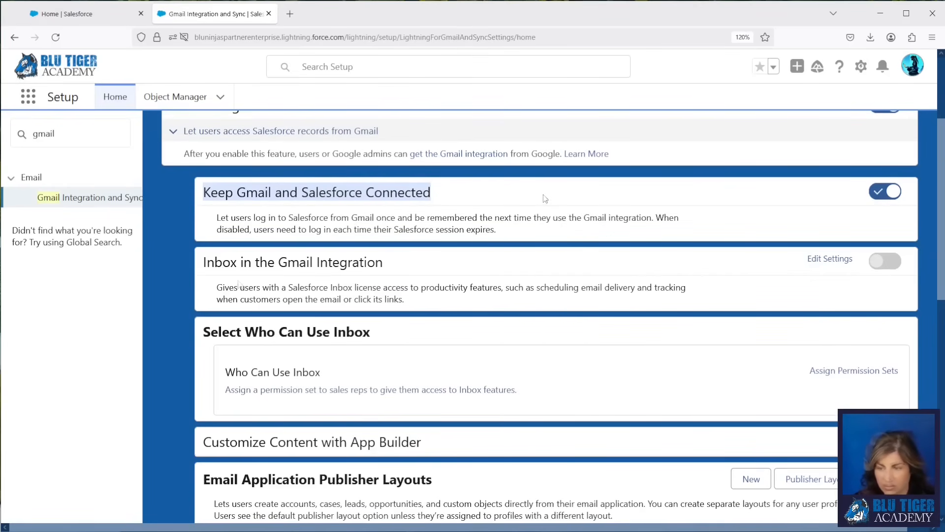
pyautogui.moveTo(213, 265); pyautogui.dragTo(412, 273)
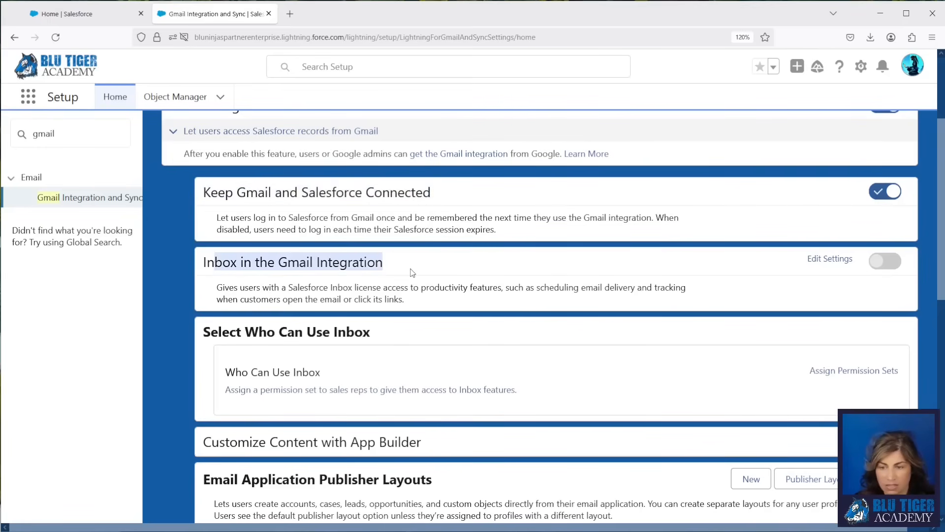
pyautogui.click(821, 260)
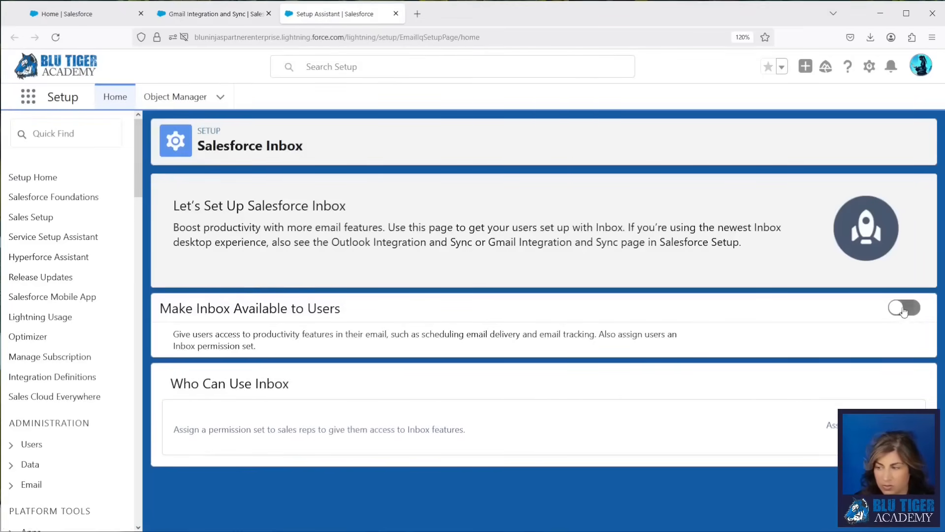
pyautogui.click(903, 314)
# Open the Sales Engagement Basic User permission set through Inbox's permission set assignment and view its current assignments.
pyautogui.scroll(-3, 623, 340)
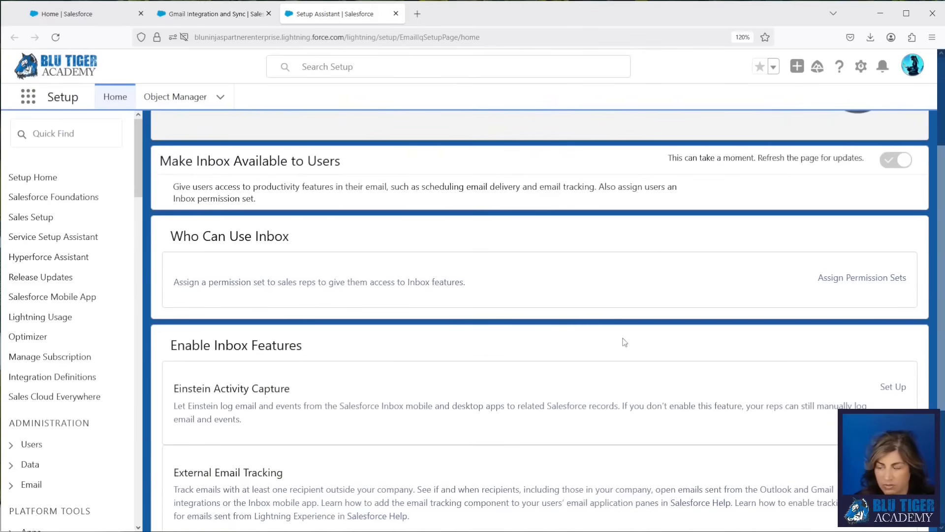
pyautogui.click(836, 279)
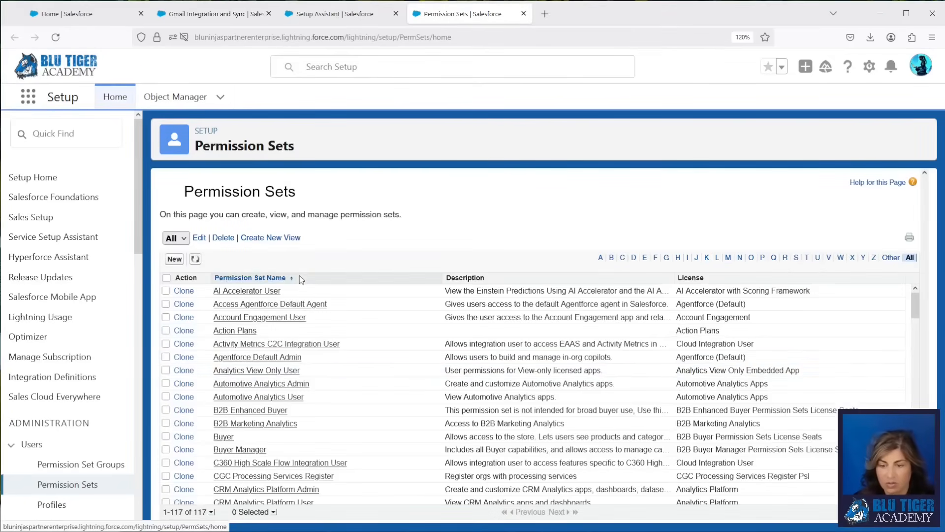
pyautogui.scroll(-15, 330, 365)
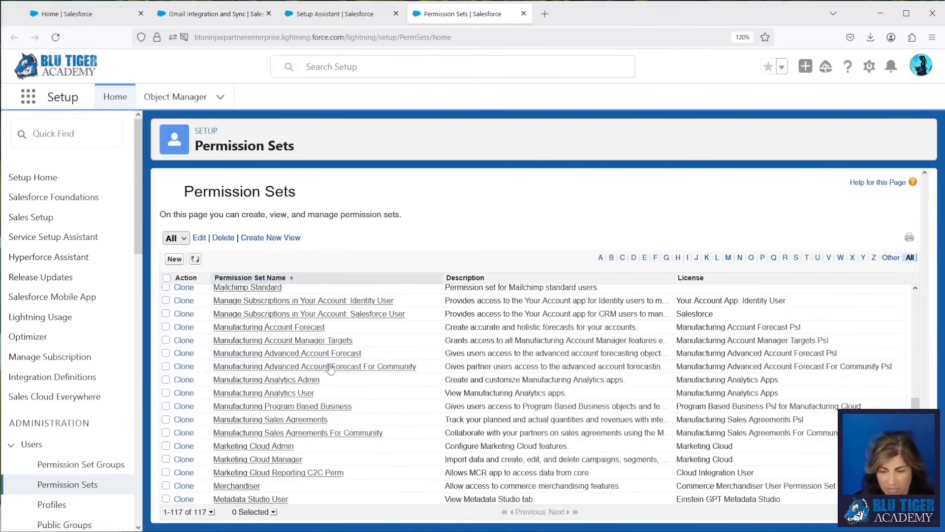
pyautogui.scroll(-6, 330, 365)
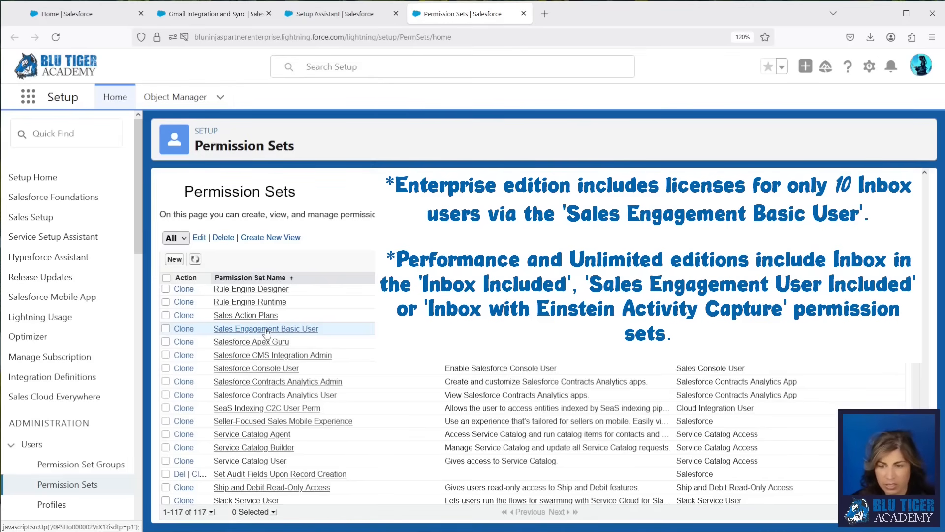
pyautogui.click(265, 330)
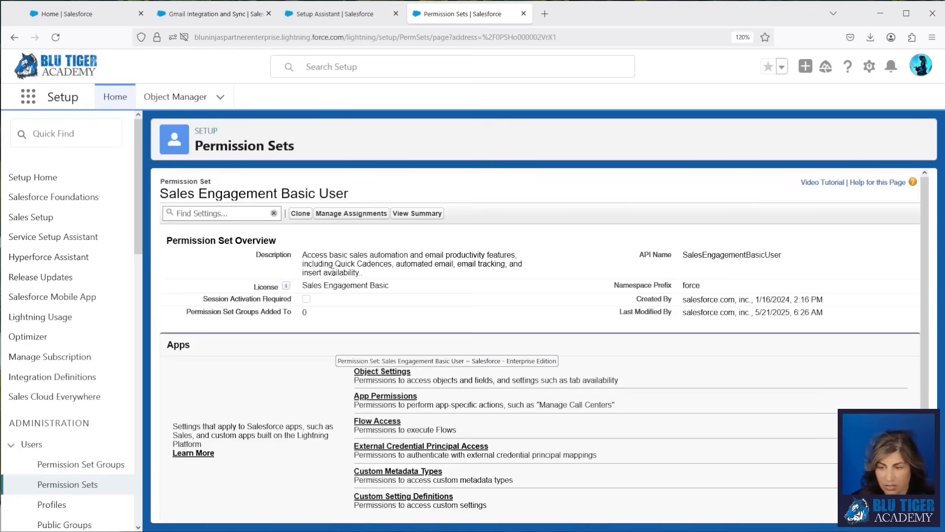
pyautogui.moveTo(312, 254); pyautogui.dragTo(453, 296)
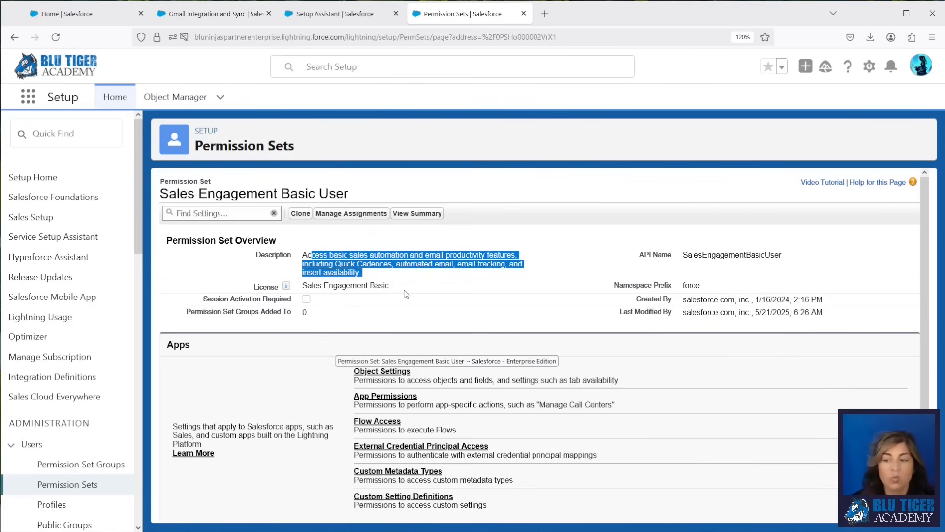
pyautogui.click(351, 213)
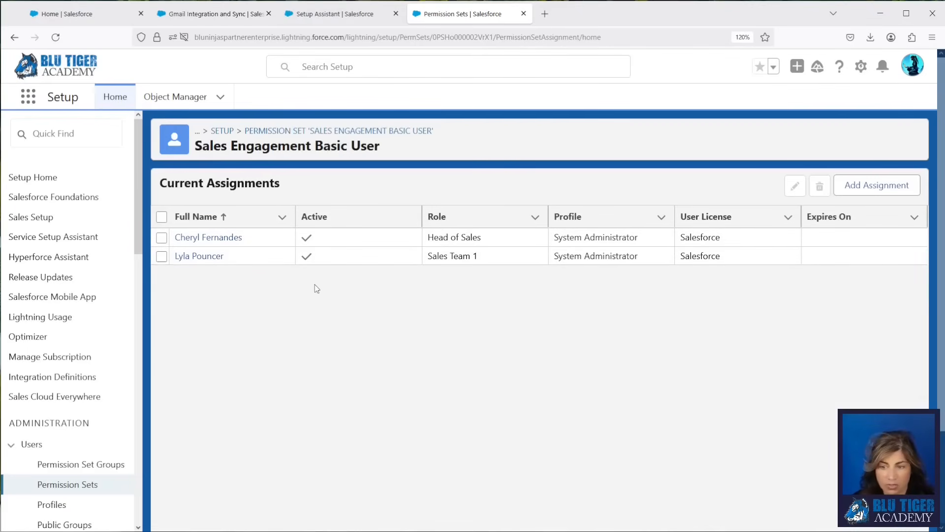
# Return to the Salesforce Inbox setup and review the Inbox features, including external and internal email tracking and IP address exclusion.
pyautogui.click(348, 20)
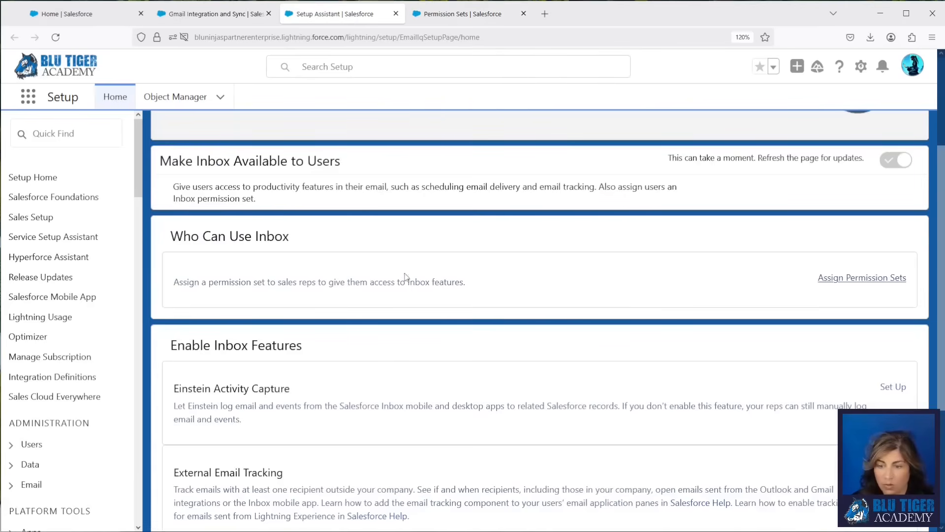
pyautogui.scroll(-3, 317, 301)
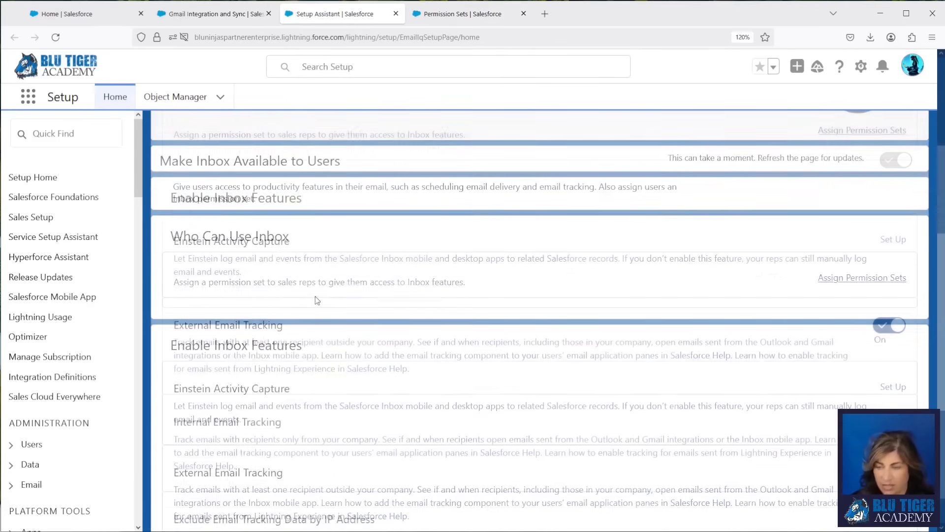
pyautogui.moveTo(170, 197); pyautogui.dragTo(318, 202)
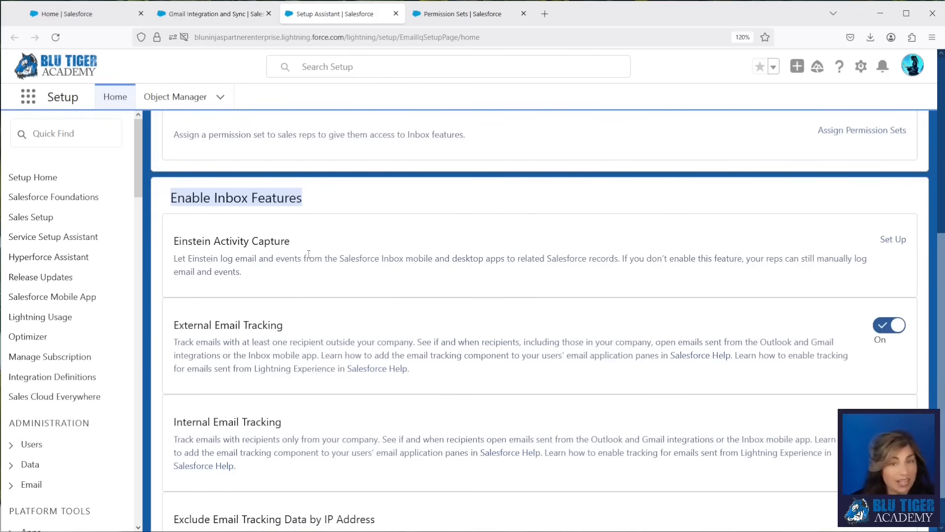
pyautogui.click(303, 331)
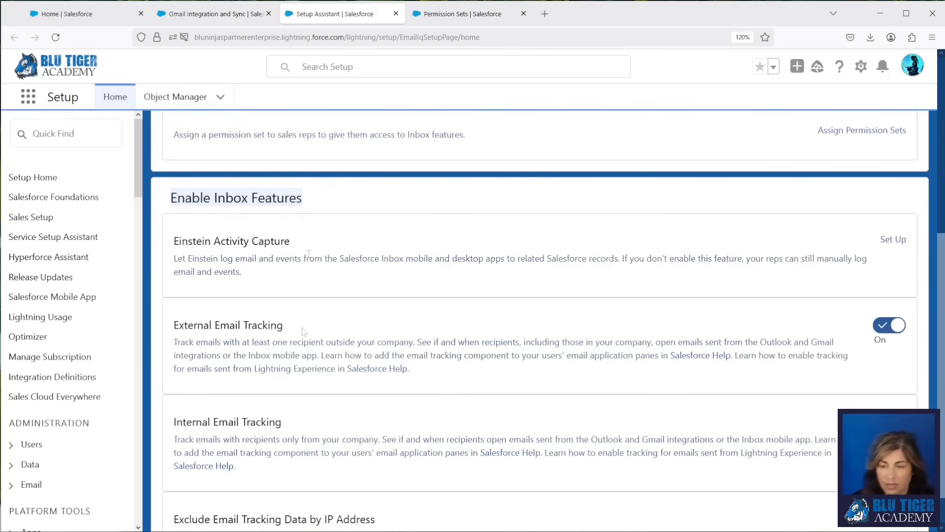
pyautogui.scroll(-1, 252, 300)
pyautogui.moveTo(189, 281); pyautogui.dragTo(311, 287)
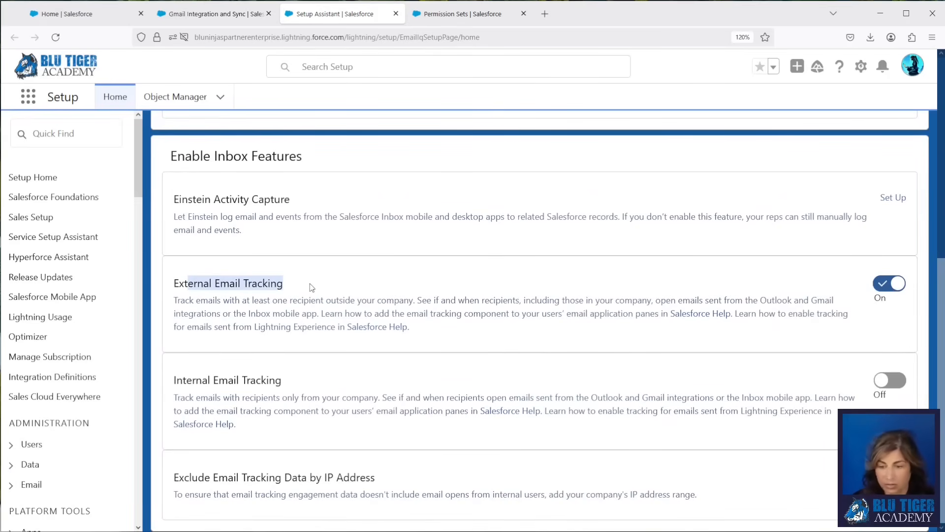
pyautogui.click(307, 408)
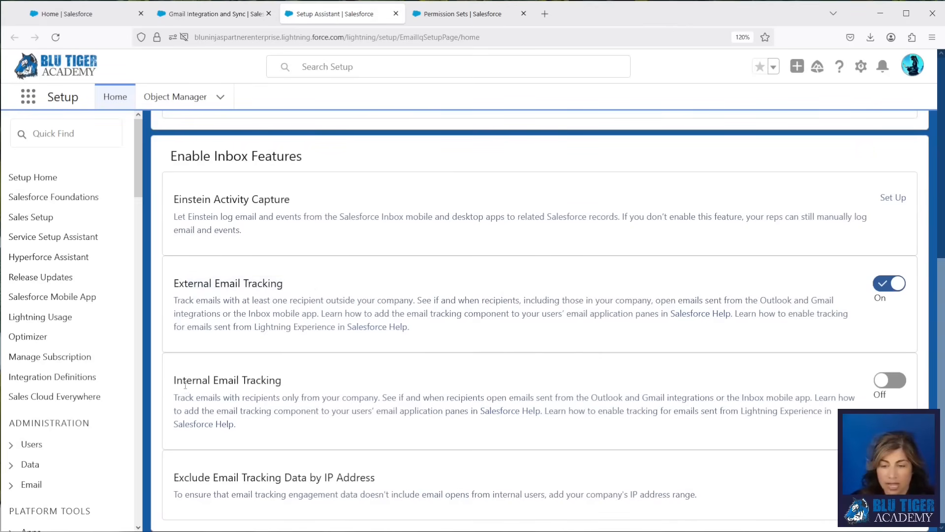
pyautogui.moveTo(185, 383); pyautogui.dragTo(329, 388)
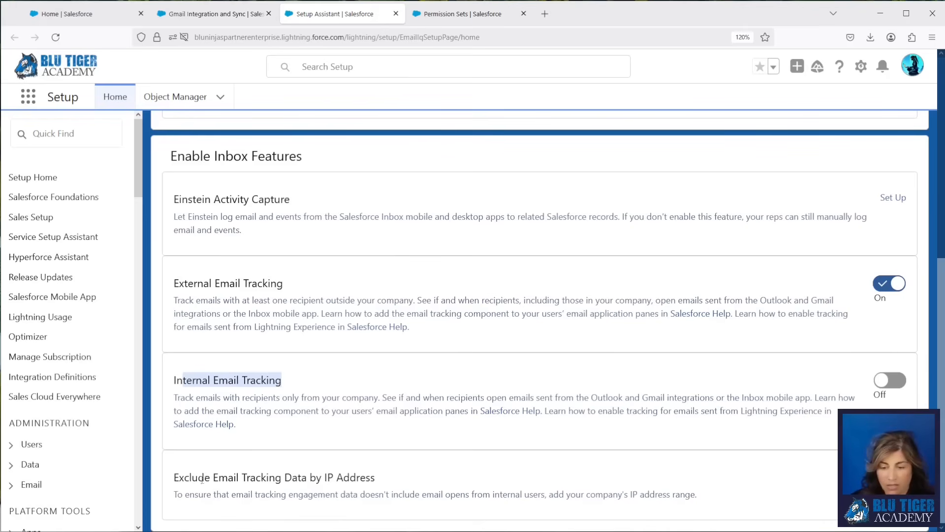
pyautogui.moveTo(178, 479); pyautogui.dragTo(394, 485)
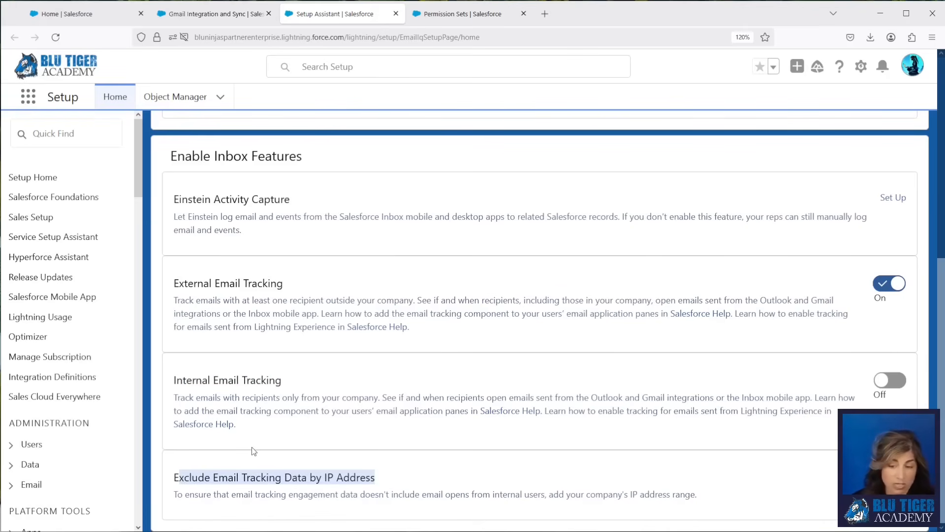
pyautogui.scroll(6, 613, 368)
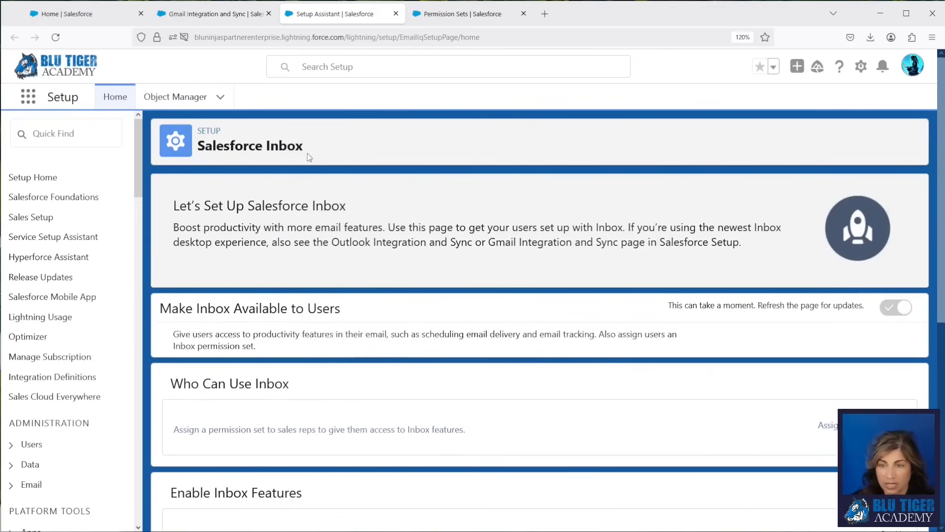
# Refresh the Gmail Integration and Sync page, expand the record-access options, and enable Customize Content with App Builder.
pyautogui.click(217, 15)
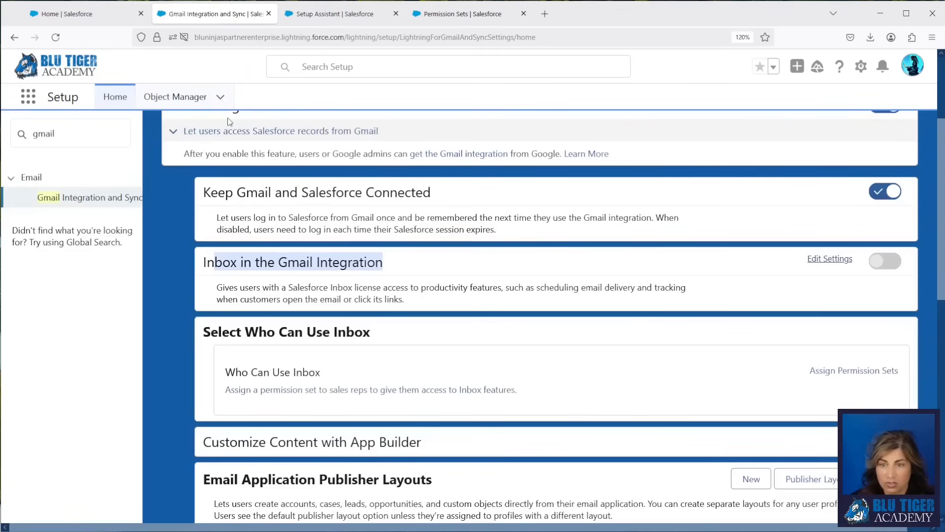
pyautogui.click(55, 37)
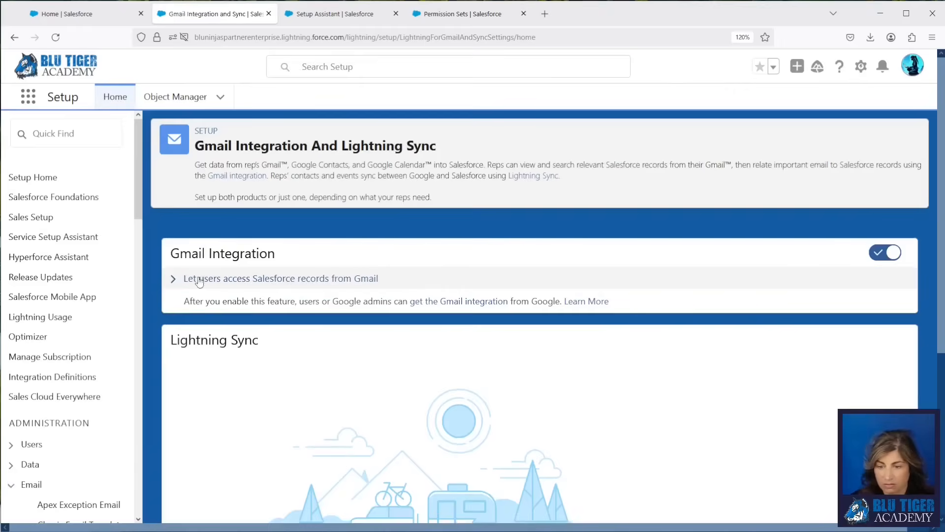
pyautogui.click(199, 280)
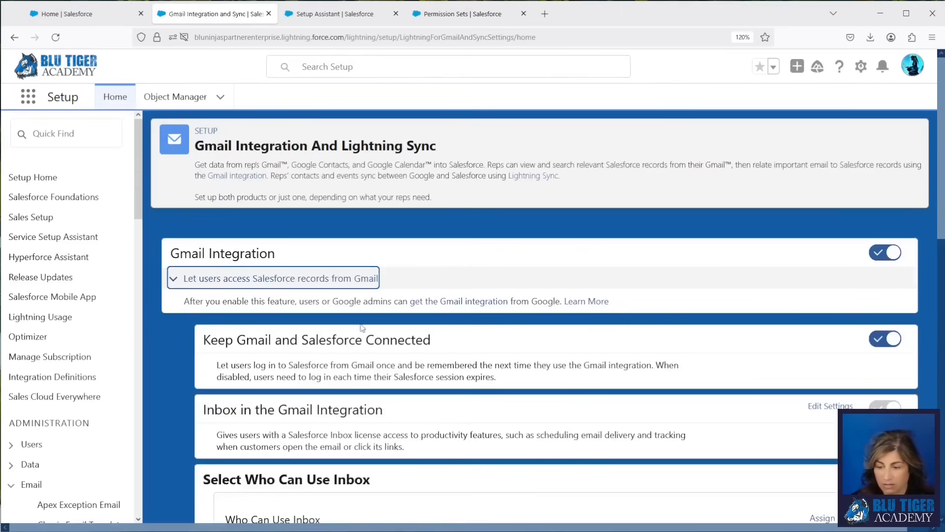
pyautogui.scroll(-4, 363, 329)
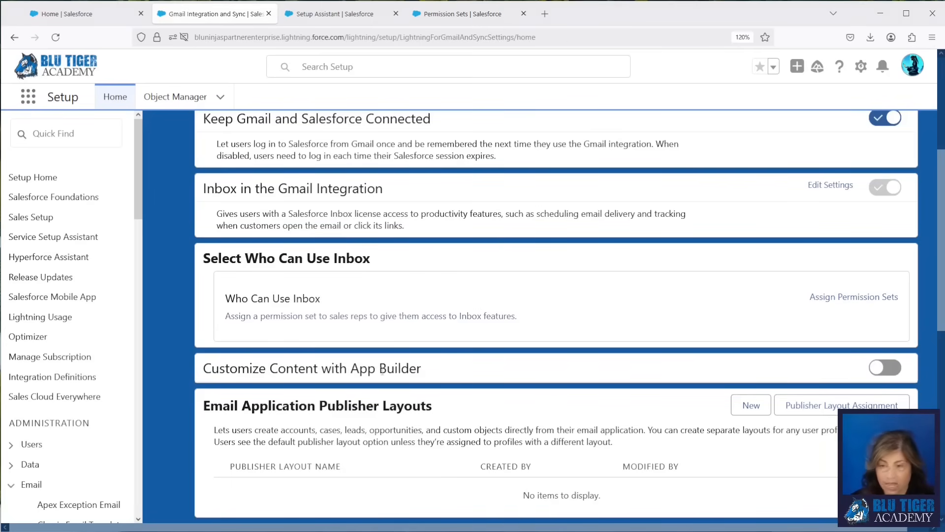
pyautogui.moveTo(210, 369); pyautogui.dragTo(458, 370)
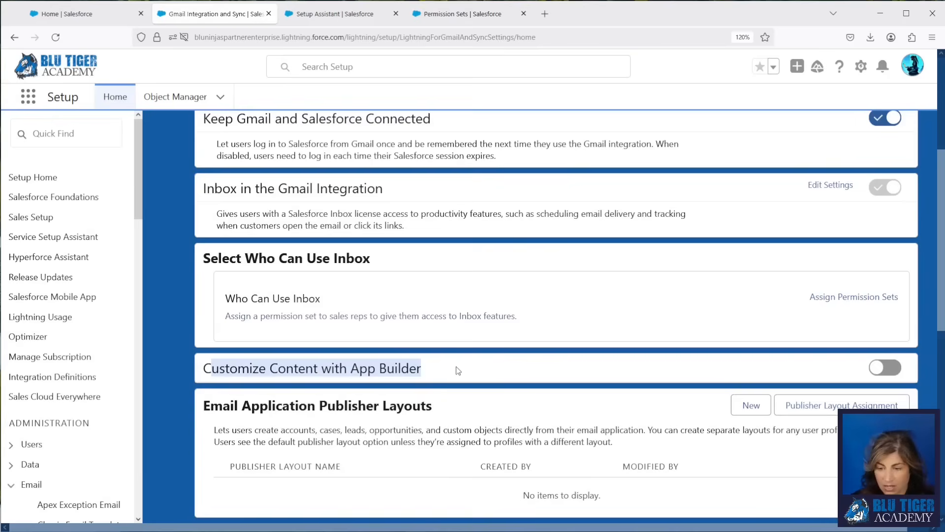
pyautogui.scroll(-2, 458, 370)
pyautogui.click(885, 294)
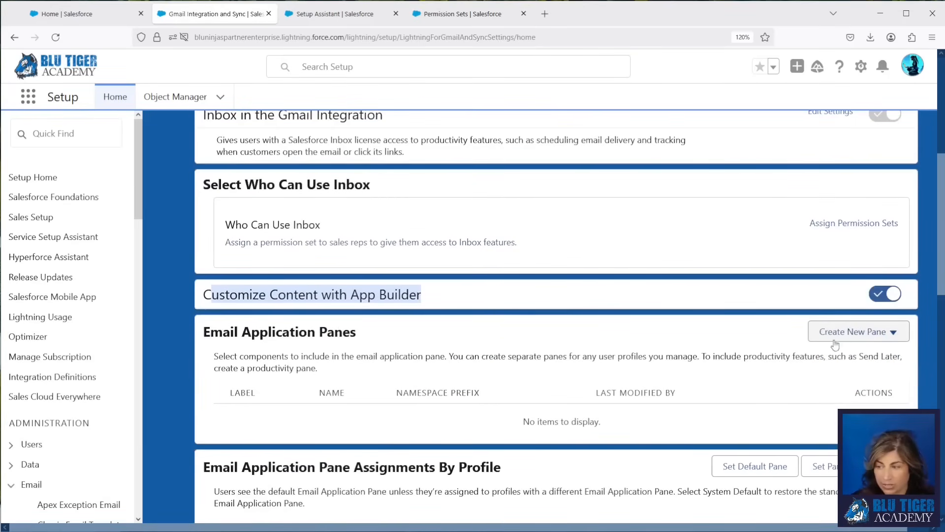
# Create a new email application pane with Inbox features and save the Inbox Default page.
pyautogui.click(844, 339)
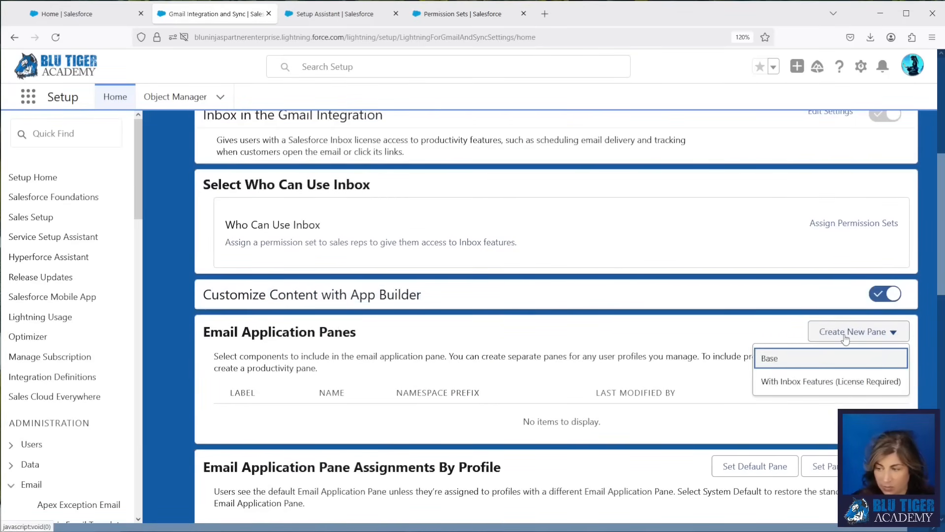
pyautogui.click(814, 382)
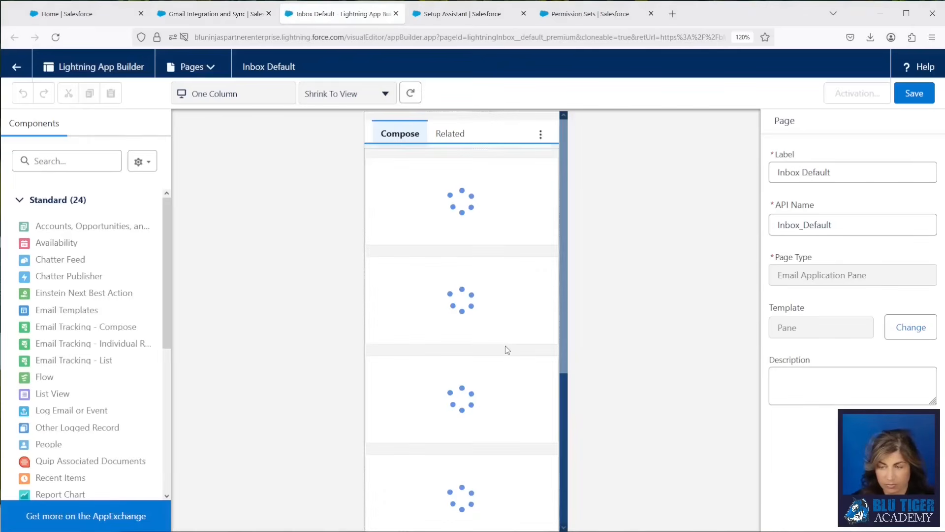
pyautogui.click(408, 142)
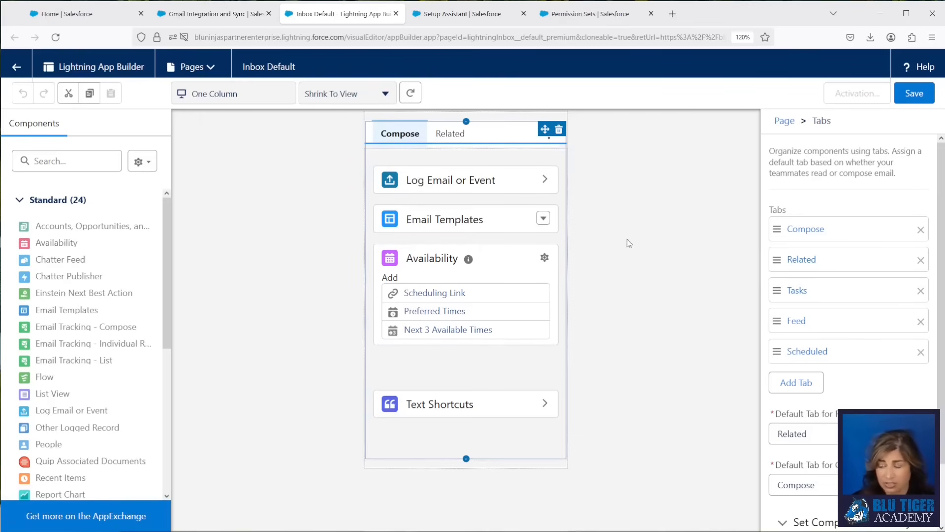
pyautogui.click(908, 102)
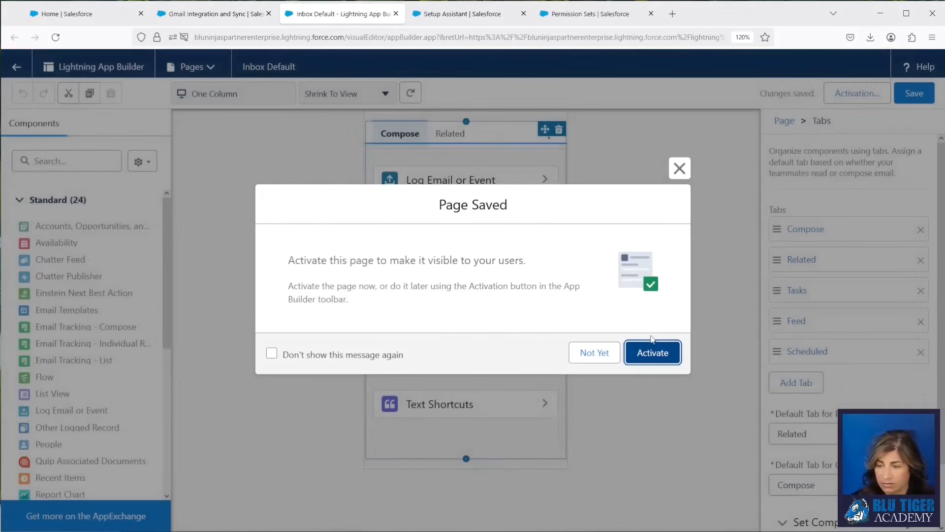
# Activate Inbox Default as the default Email Application Pane, save the page, and close the Lightning App Builder.
pyautogui.click(651, 359)
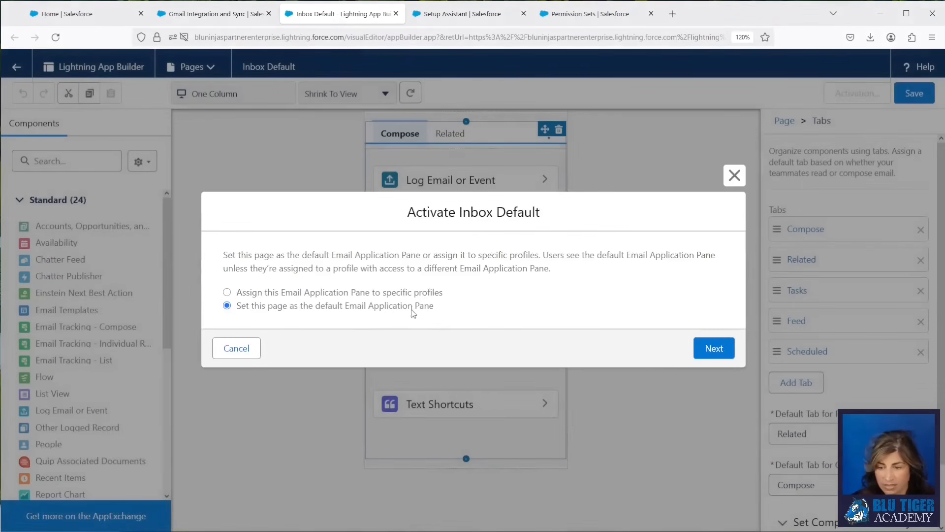
pyautogui.click(710, 350)
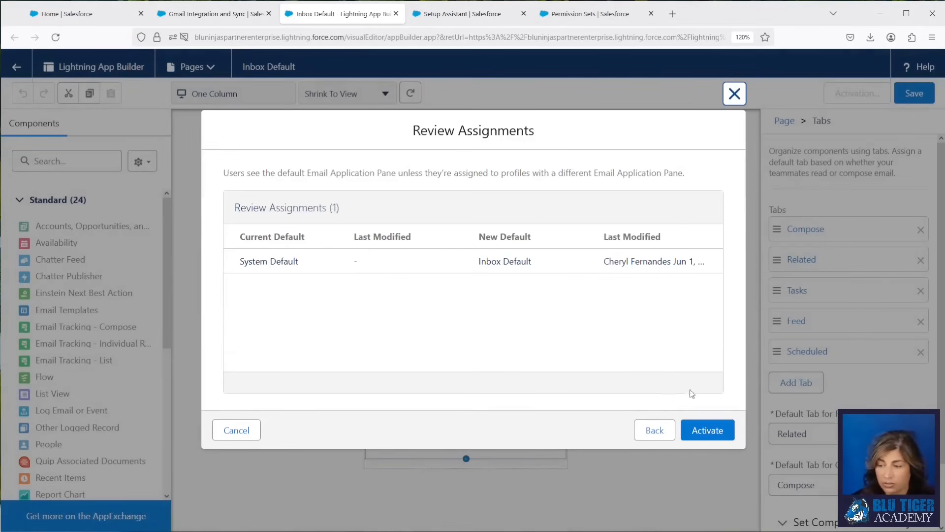
pyautogui.click(704, 428)
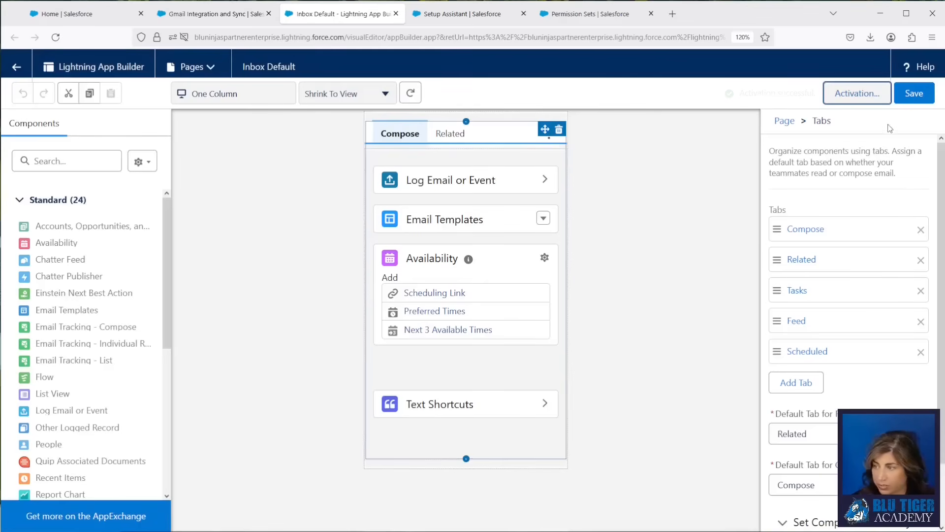
pyautogui.click(912, 93)
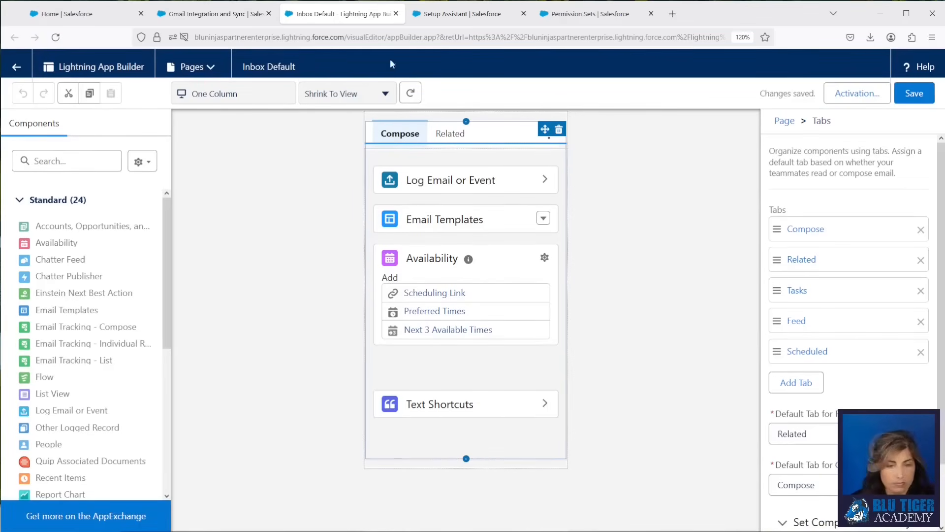
pyautogui.click(396, 14)
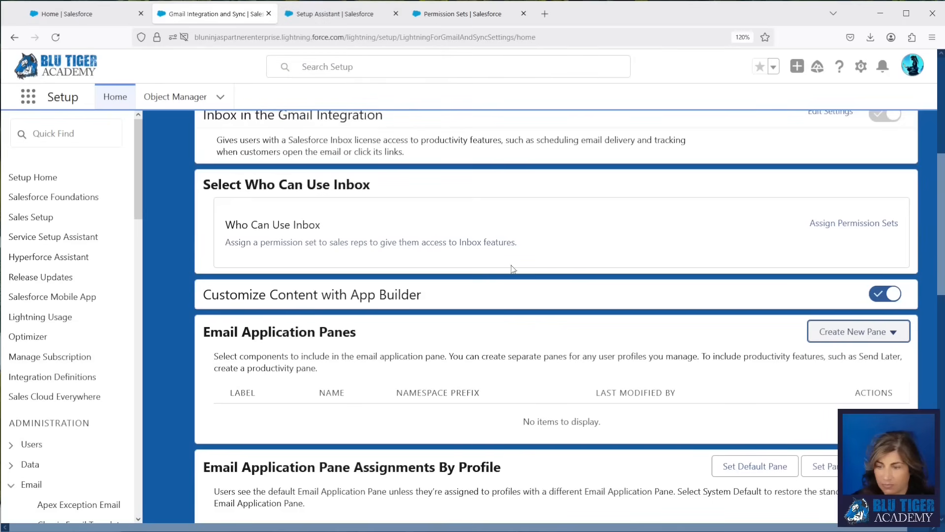
# Reload the Gmail Integration and Sync page and review the Inbox Default pane, its default assignment, publisher layouts and the Lightning Sync section.
pyautogui.click(56, 38)
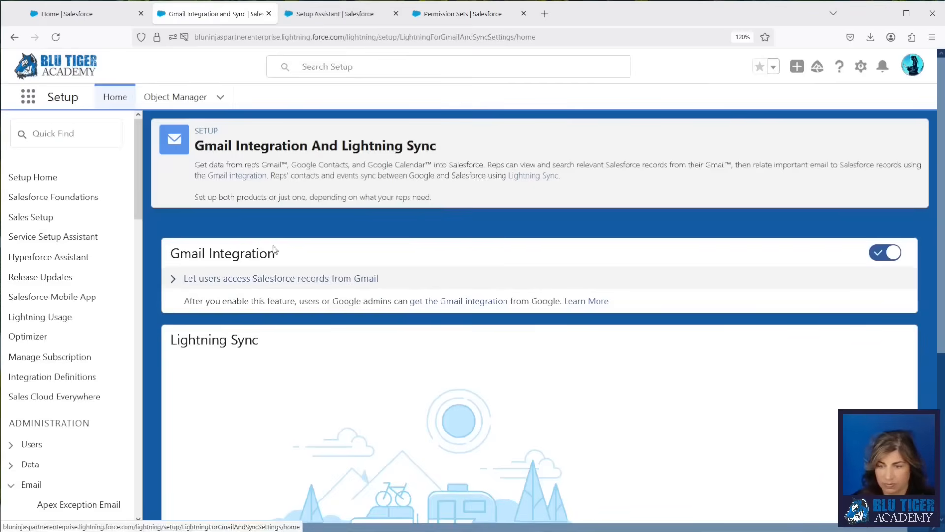
pyautogui.click(373, 279)
pyautogui.scroll(-6, 371, 277)
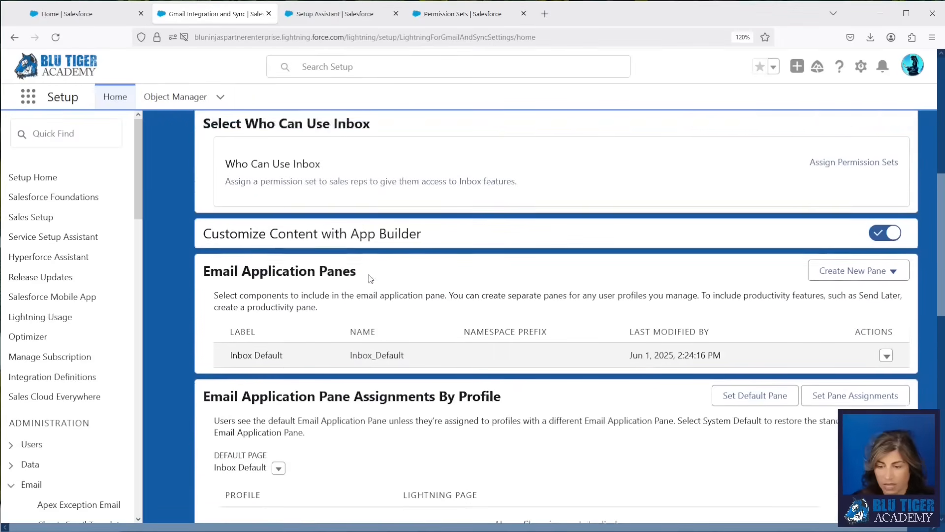
pyautogui.moveTo(223, 344); pyautogui.dragTo(456, 341)
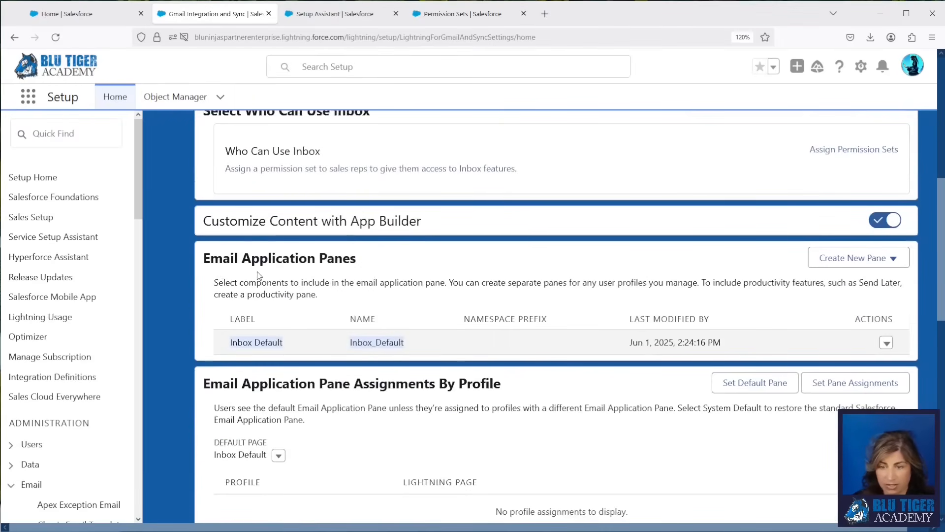
pyautogui.scroll(-6, 259, 276)
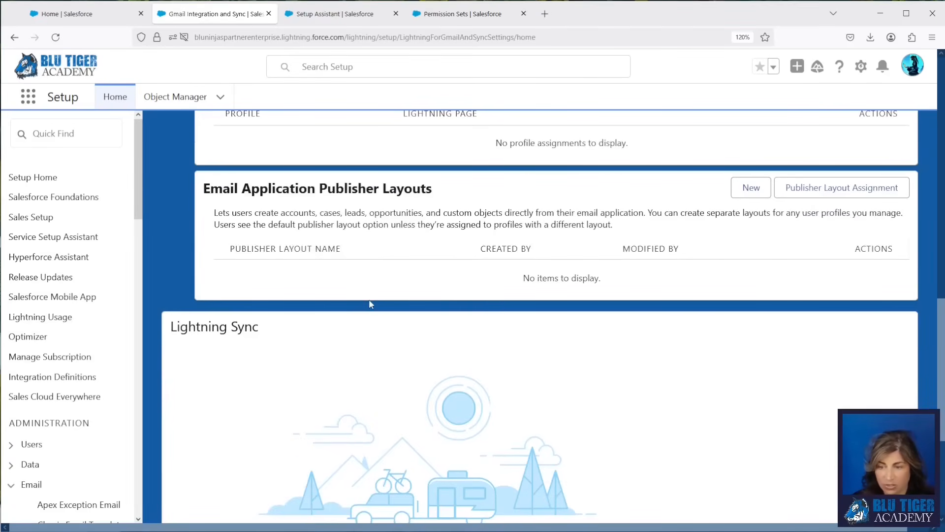
pyautogui.scroll(-4, 371, 304)
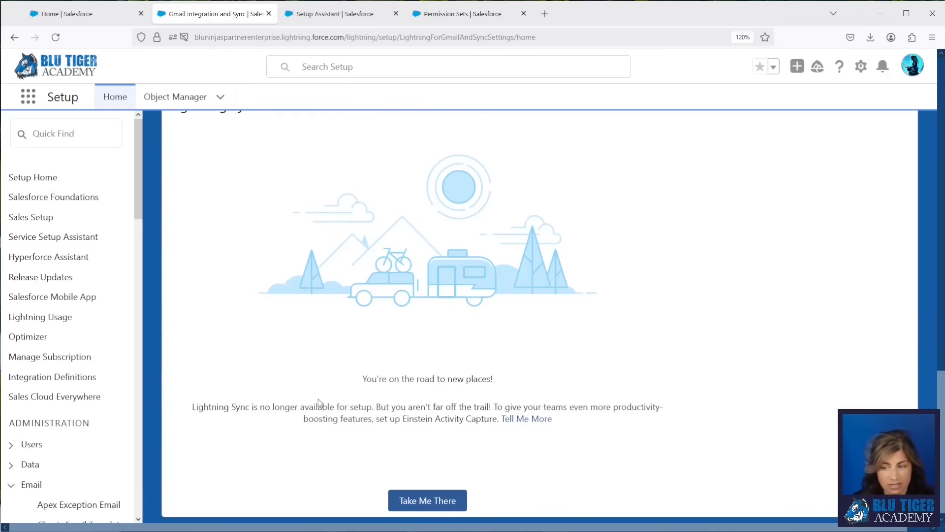
pyautogui.scroll(4, 387, 400)
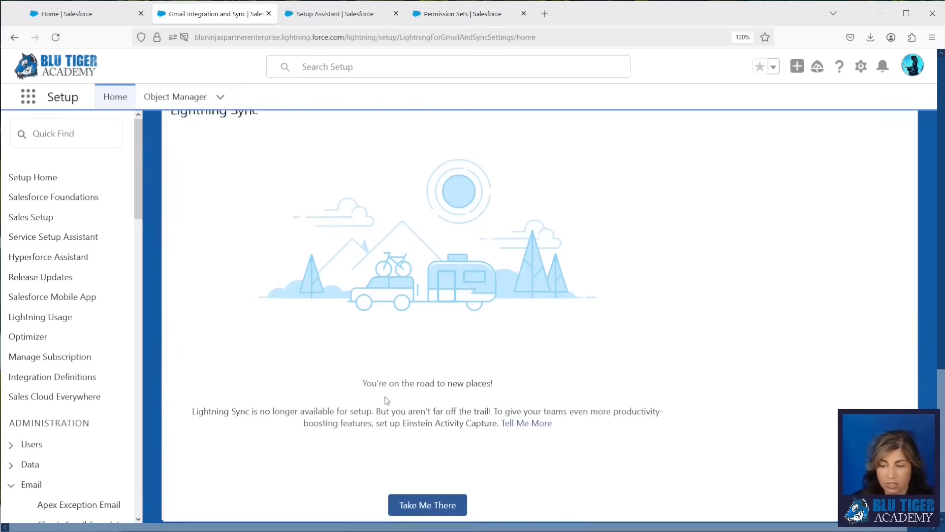
pyautogui.scroll(15, 387, 400)
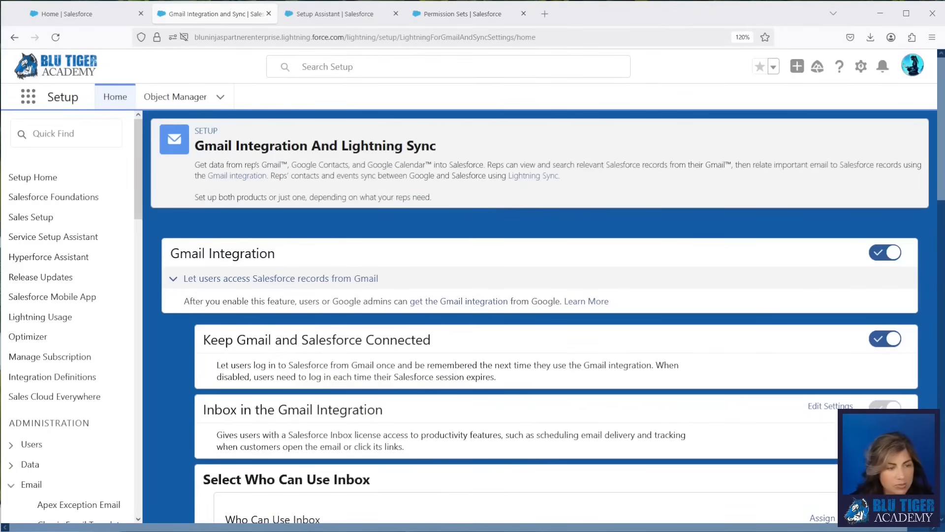
# Switch to Chrome and add the Salesforce extension from its Chrome Web Store page.
pyautogui.moveTo(0, 165); pyautogui.dragTo(373, 54)
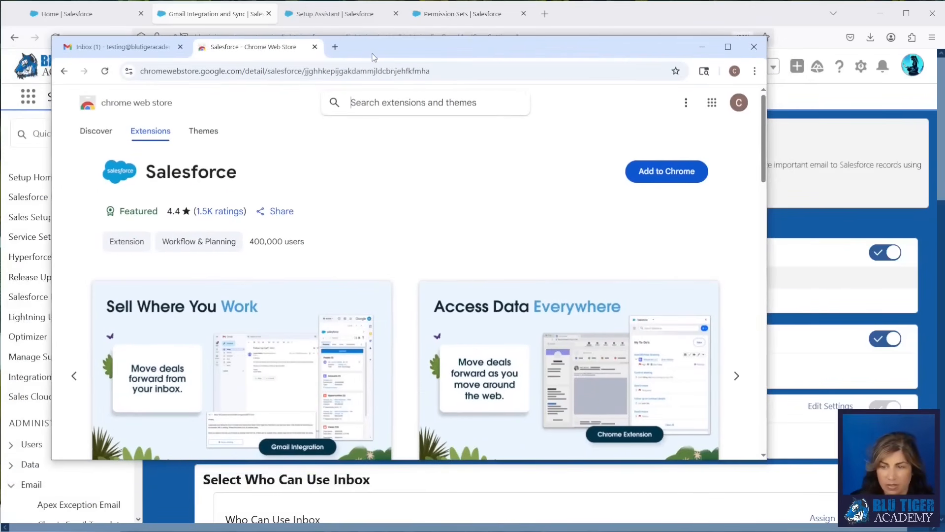
pyautogui.click(266, 72)
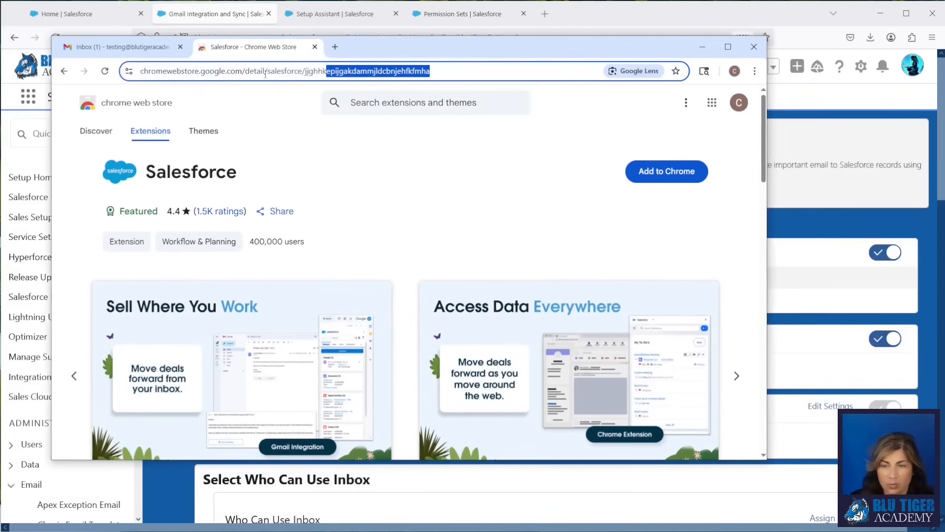
pyautogui.moveTo(265, 73); pyautogui.dragTo(140, 73)
pyautogui.click(425, 161)
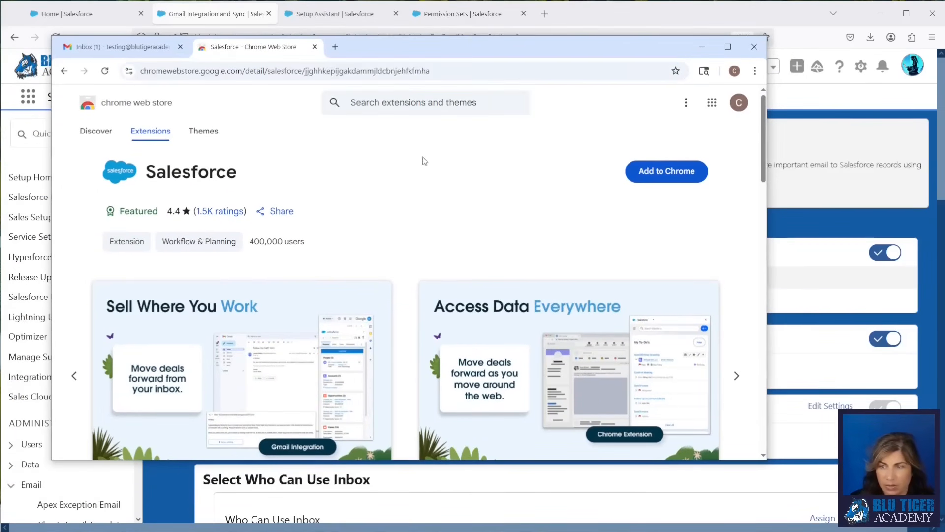
pyautogui.click(640, 173)
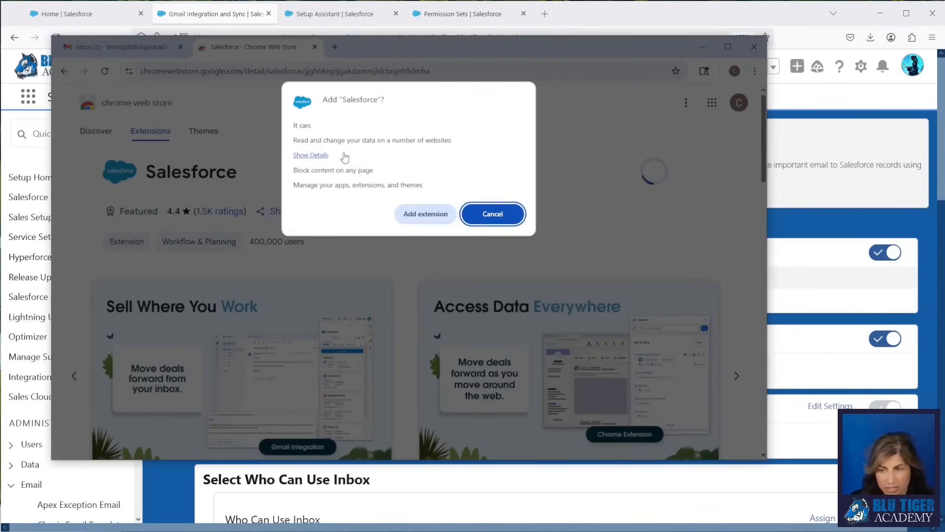
pyautogui.click(428, 214)
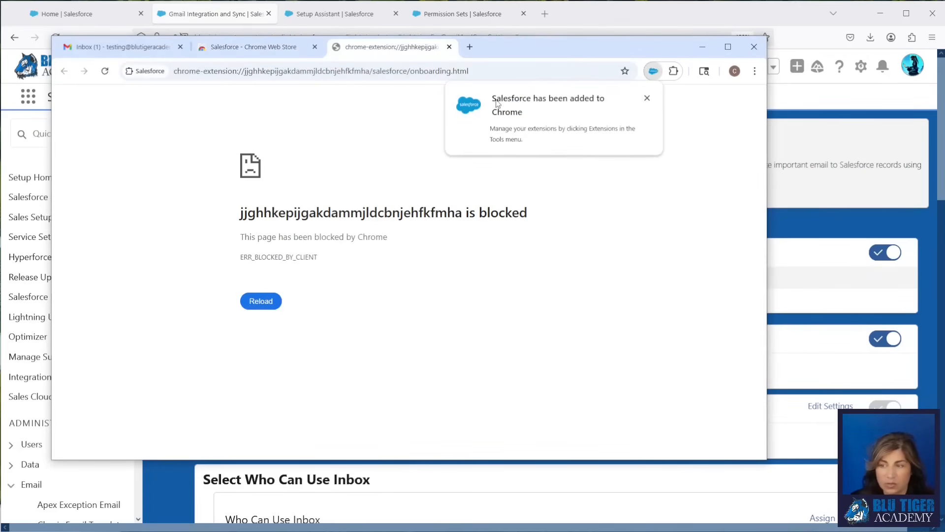
# Close the extension onboarding and Chrome Web Store pages, and open the Salesforce extension beside the Gmail inbox.
pyautogui.click(647, 98)
pyautogui.click(449, 47)
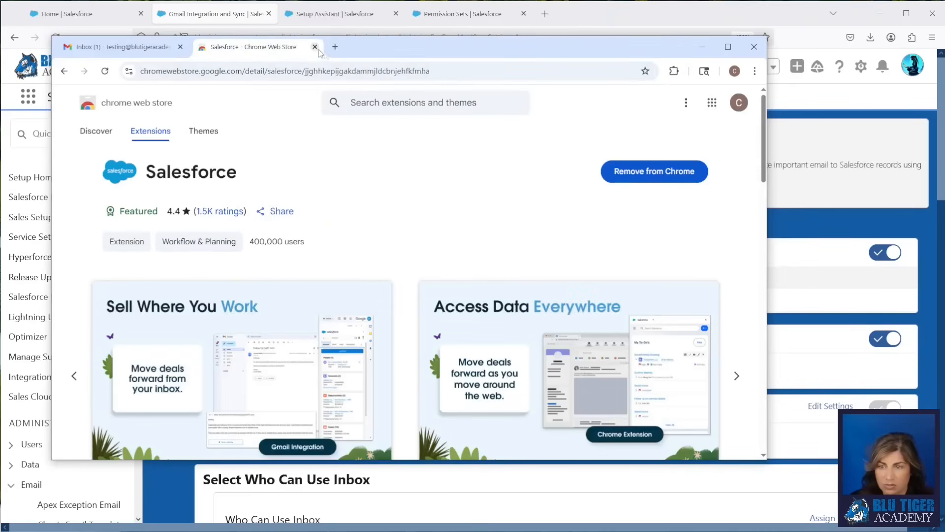
pyautogui.click(314, 47)
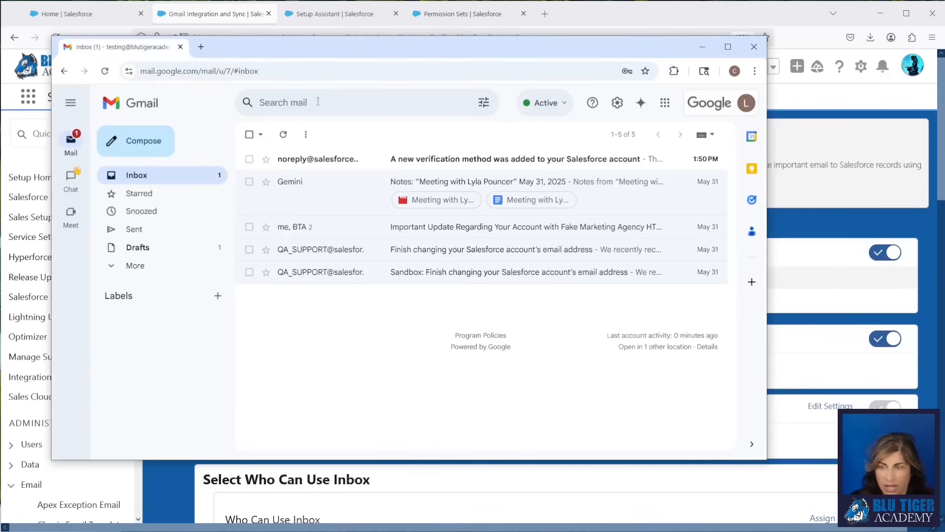
pyautogui.click(675, 72)
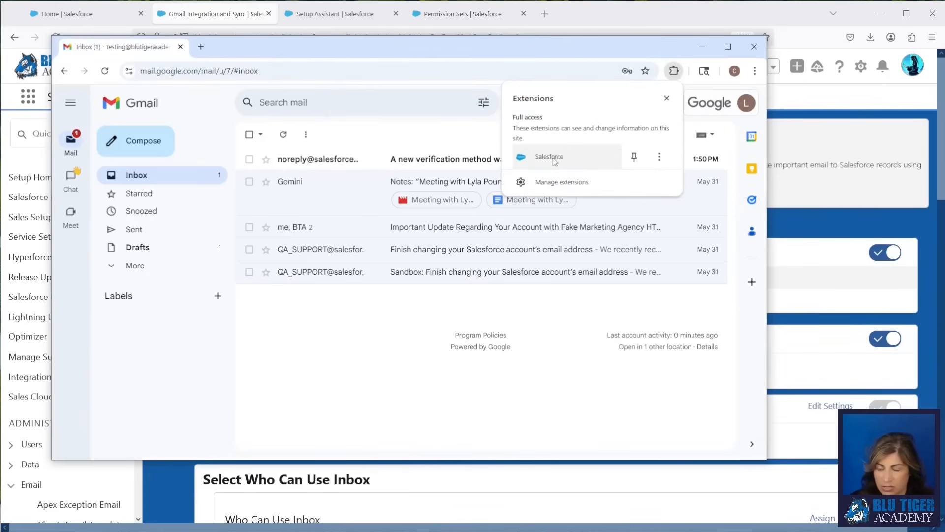
pyautogui.click(578, 159)
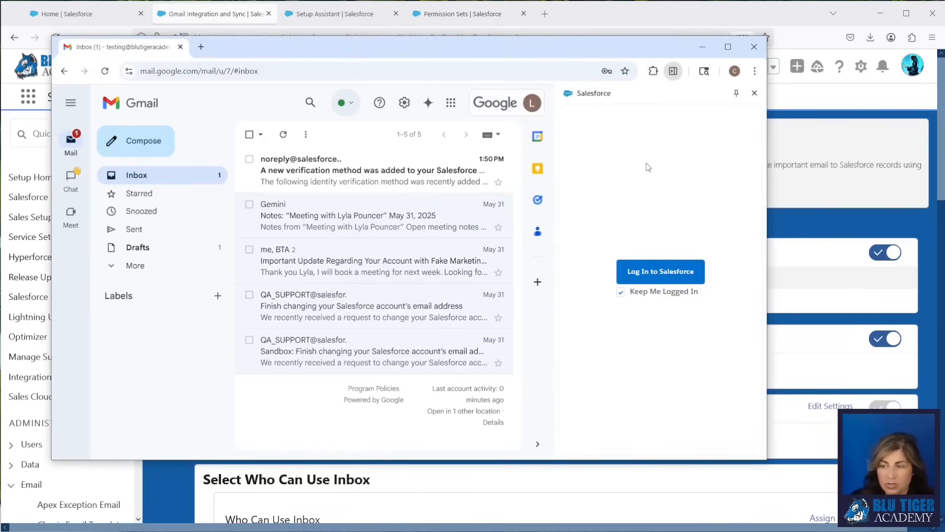
# Examine the Production and Sandbox environment choices in the Salesforce extension's options, and close the options page.
pyautogui.click(655, 73)
pyautogui.click(638, 158)
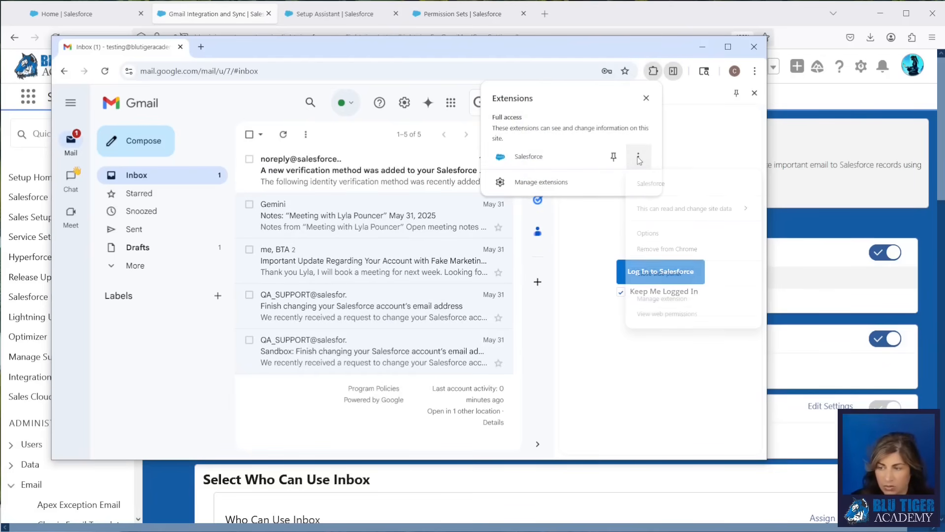
pyautogui.click(648, 233)
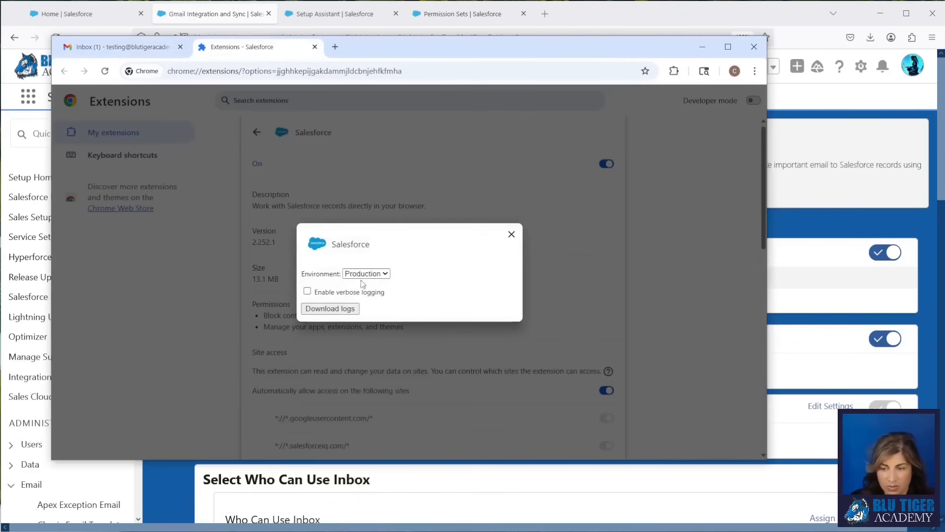
pyautogui.click(365, 274)
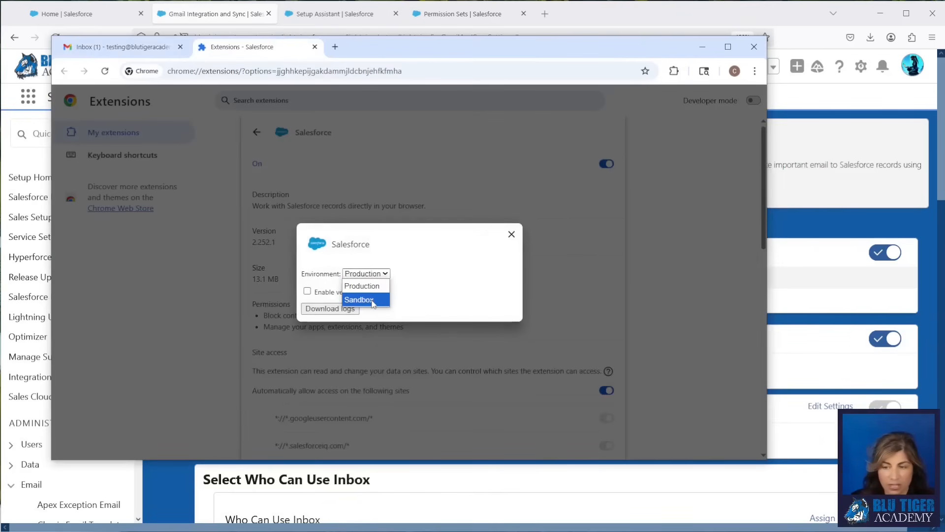
pyautogui.click(439, 157)
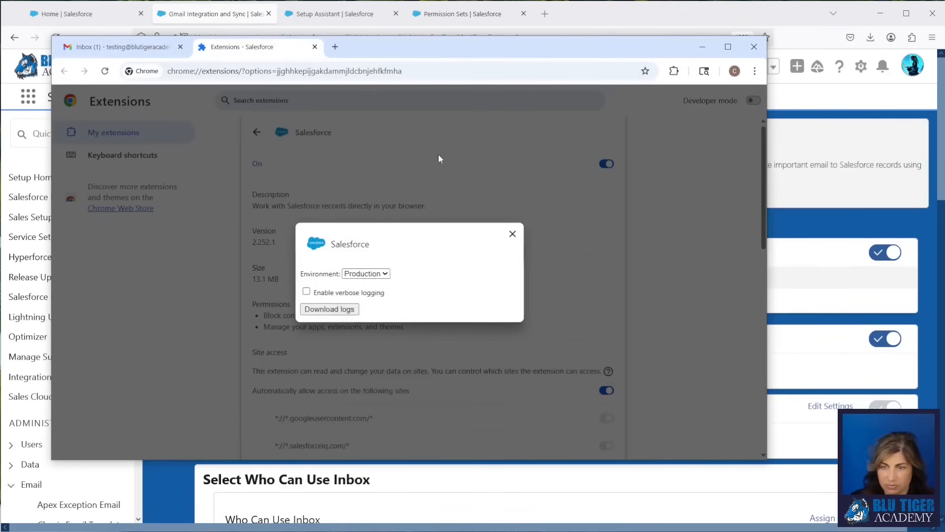
pyautogui.click(512, 234)
pyautogui.click(315, 46)
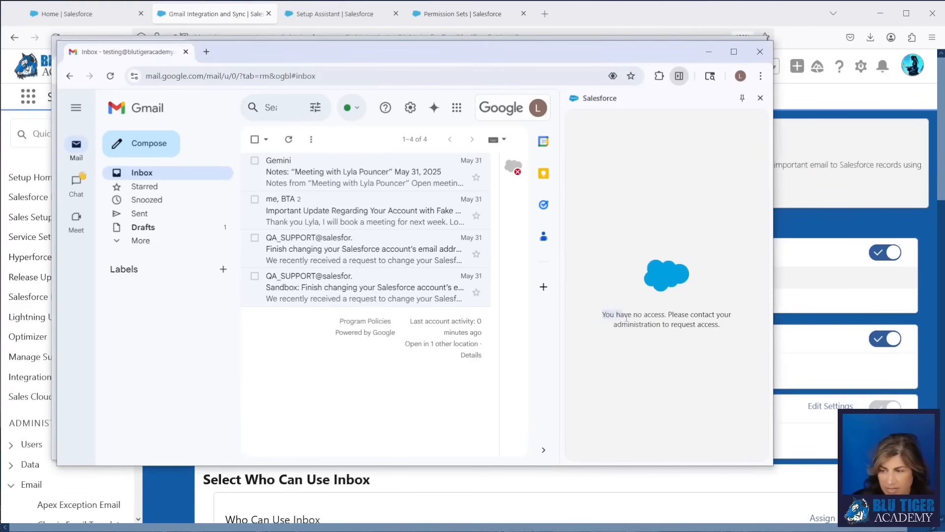
# Reload the Gmail inbox and expand the collapsed Salesforce pane next to the message list.
pyautogui.moveTo(604, 318); pyautogui.dragTo(745, 335)
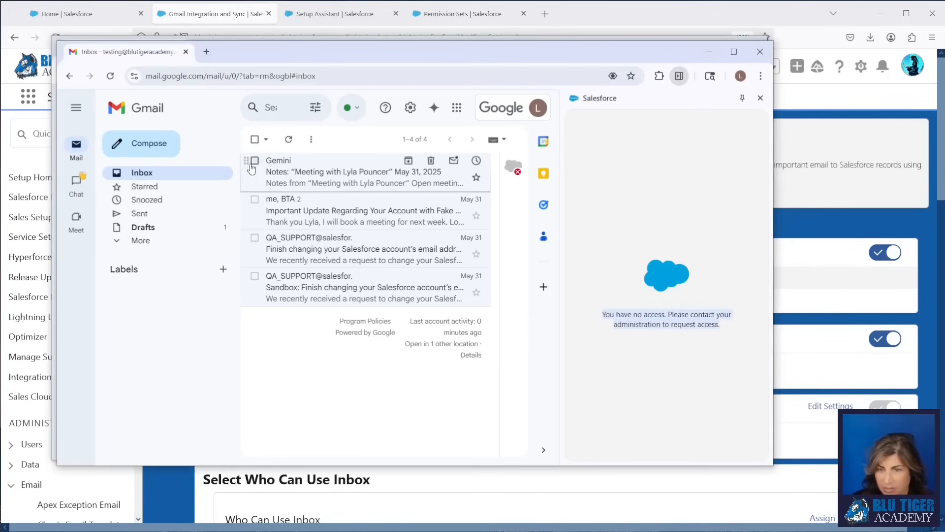
pyautogui.click(110, 76)
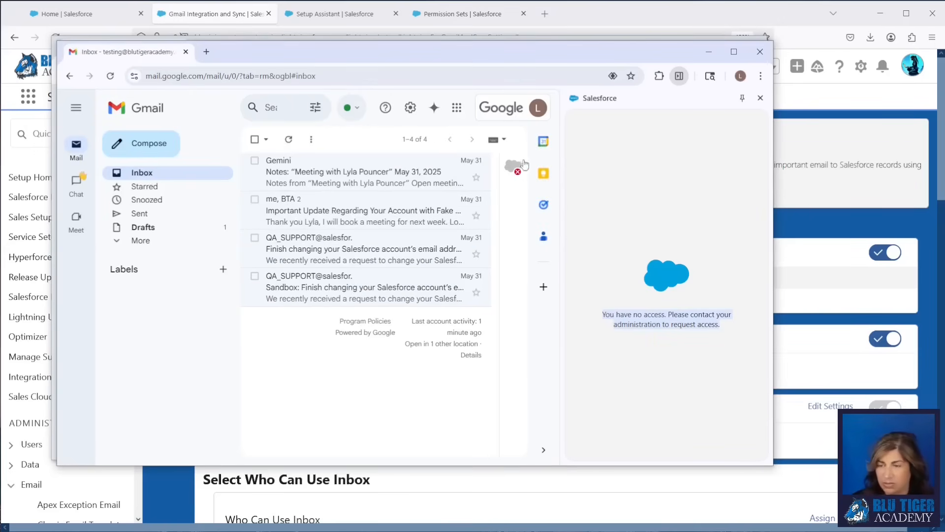
pyautogui.click(514, 167)
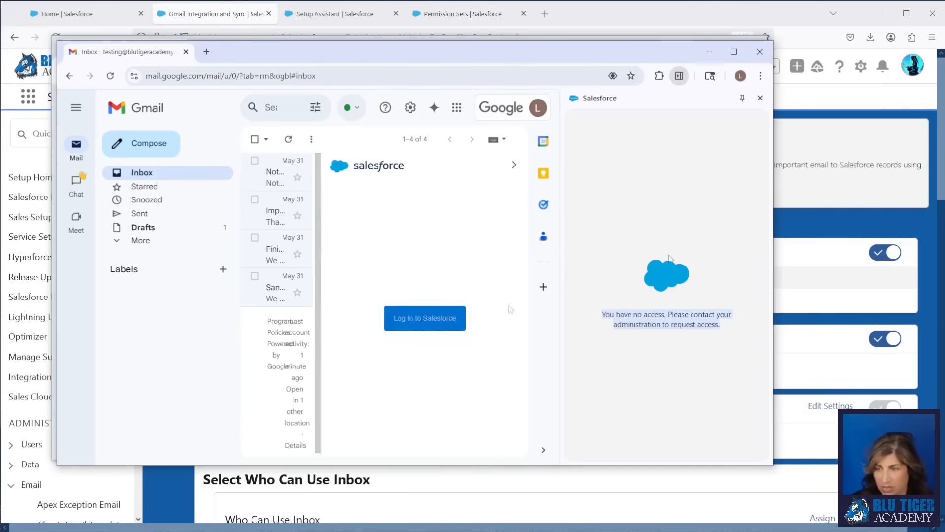
# Log in to Salesforce from the Gmail pane and complete the email integration setup by giving Salesforce access to Google.
pyautogui.click(412, 319)
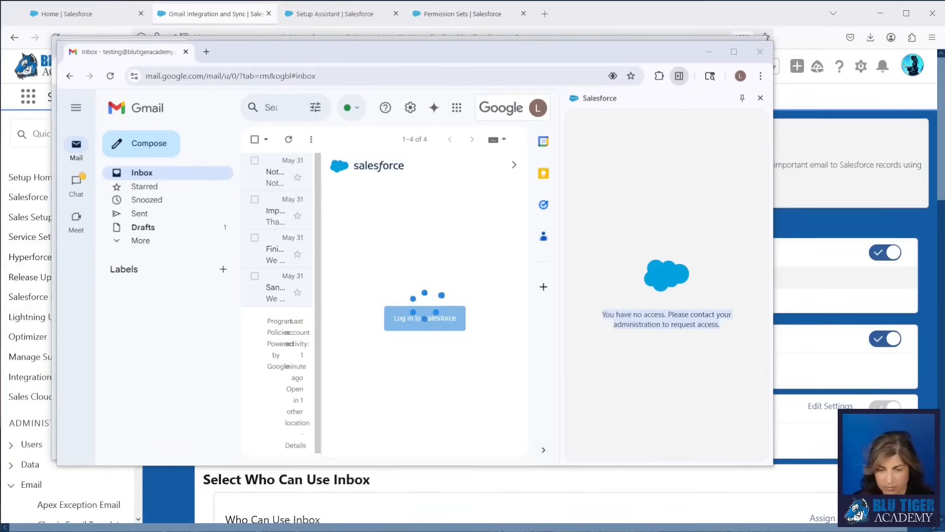
pyautogui.click(458, 335)
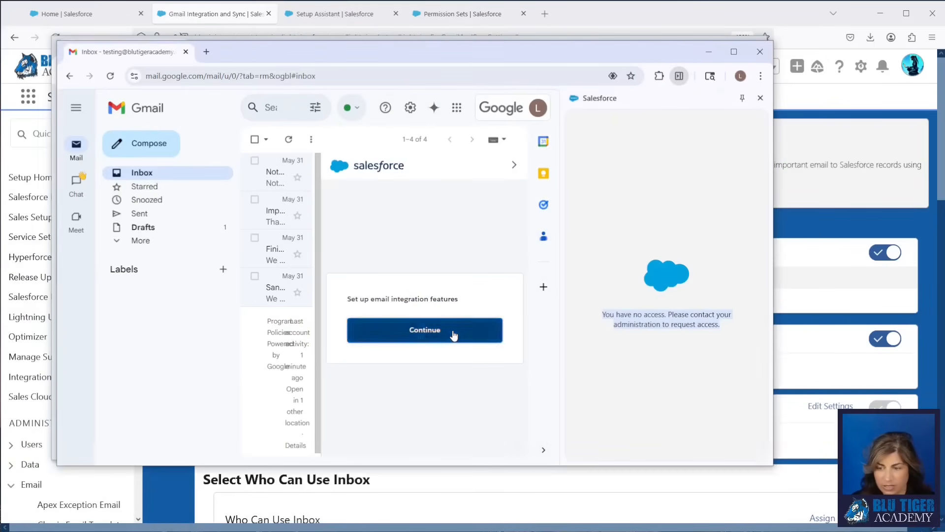
pyautogui.click(460, 343)
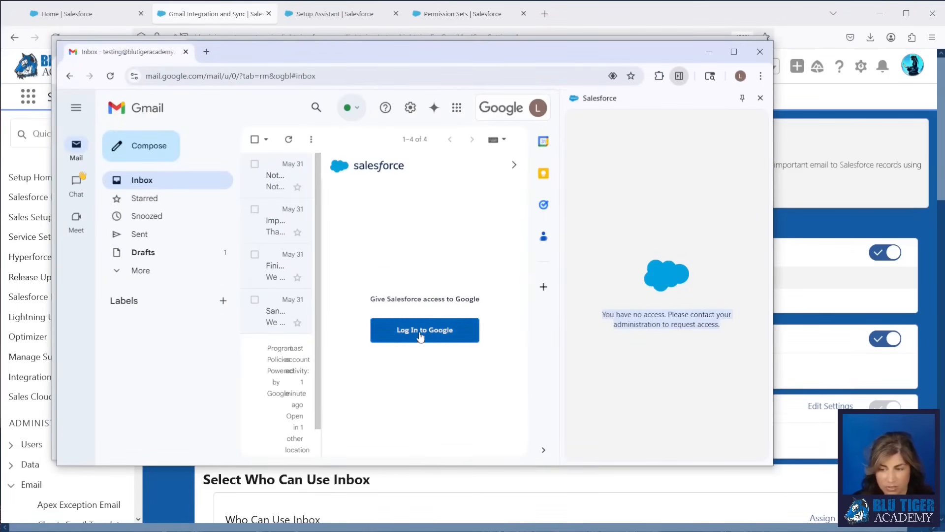
pyautogui.click(420, 337)
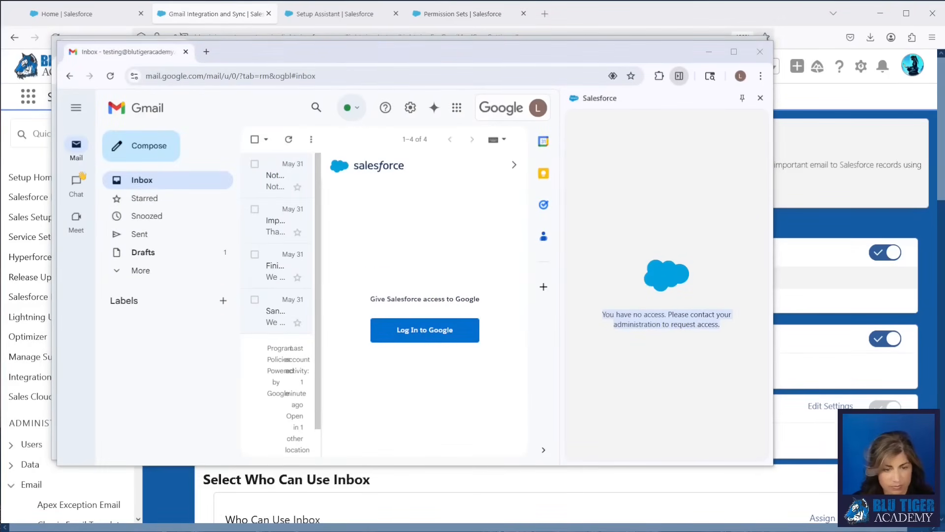
pyautogui.click(105, 81)
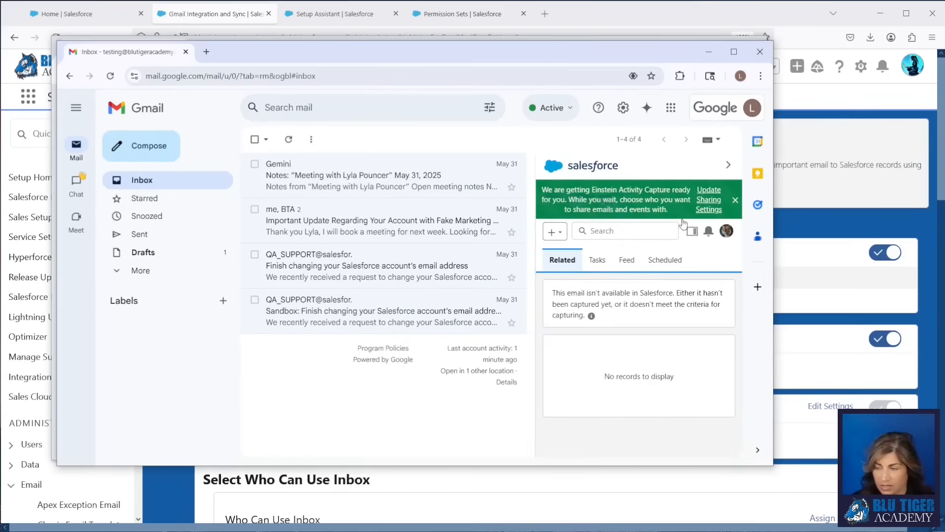
# Dismiss the Einstein Activity Capture notice and open the "Important Update Regarding Your Account" email in a maximized Gmail window.
pyautogui.click(736, 200)
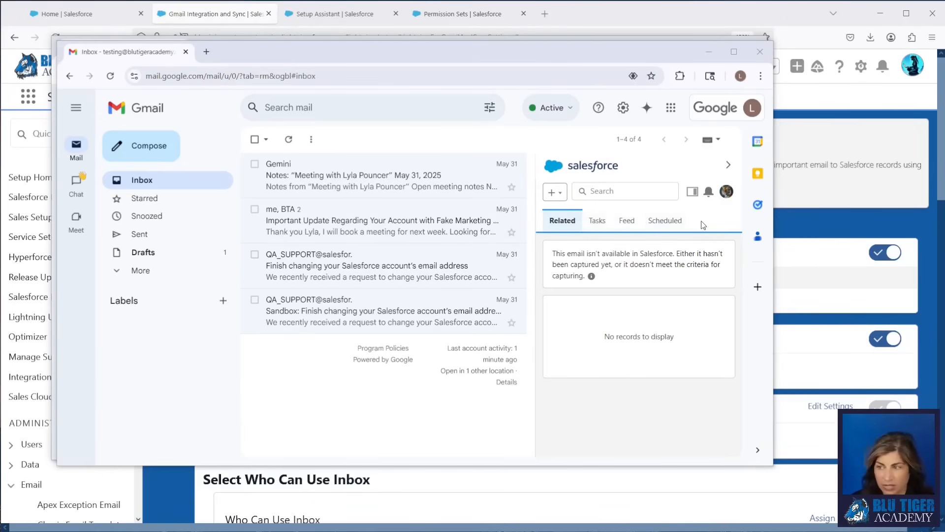
pyautogui.doubleClick(406, 64)
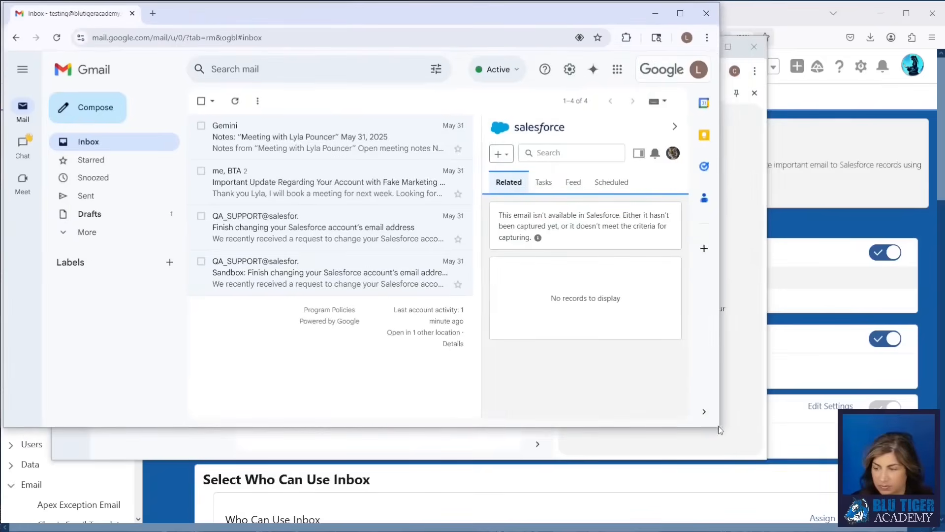
pyautogui.click(379, 173)
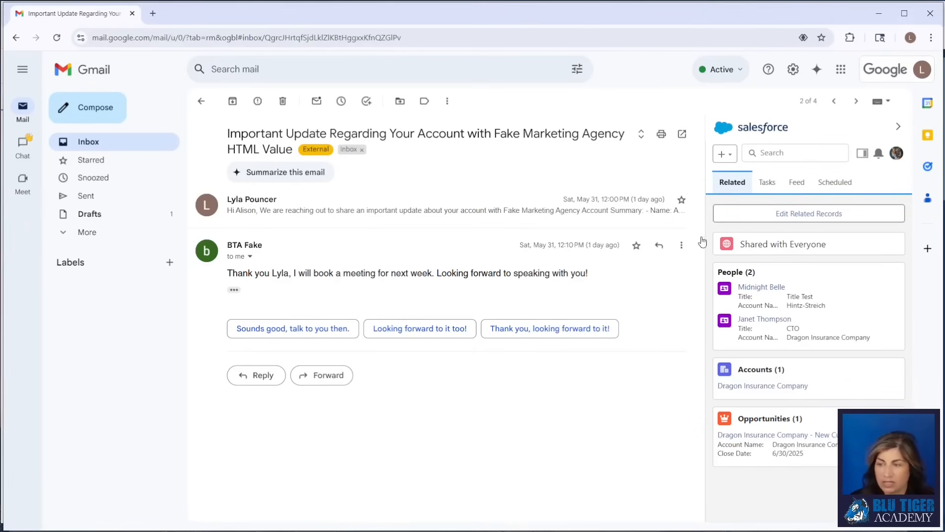
# Review the email's related-record associations and the available task views in the Salesforce pane.
pyautogui.click(782, 213)
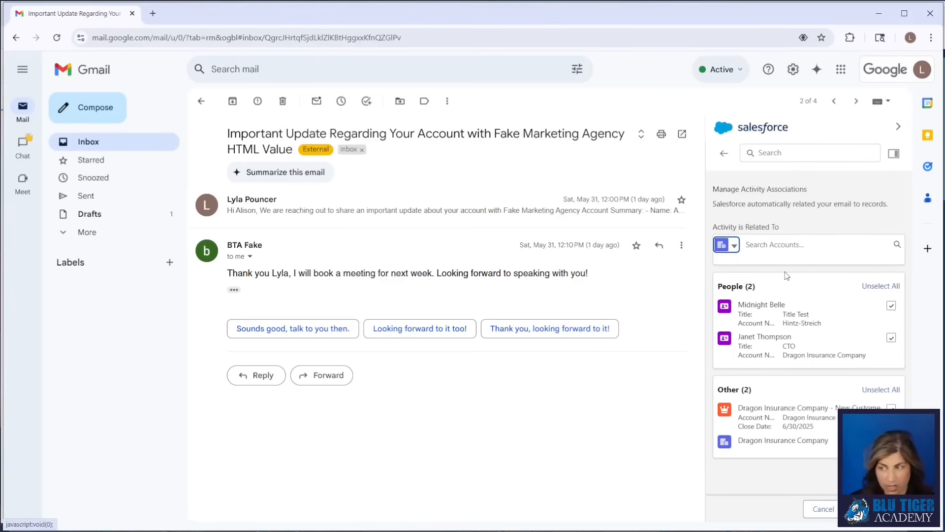
pyautogui.click(724, 153)
pyautogui.click(768, 183)
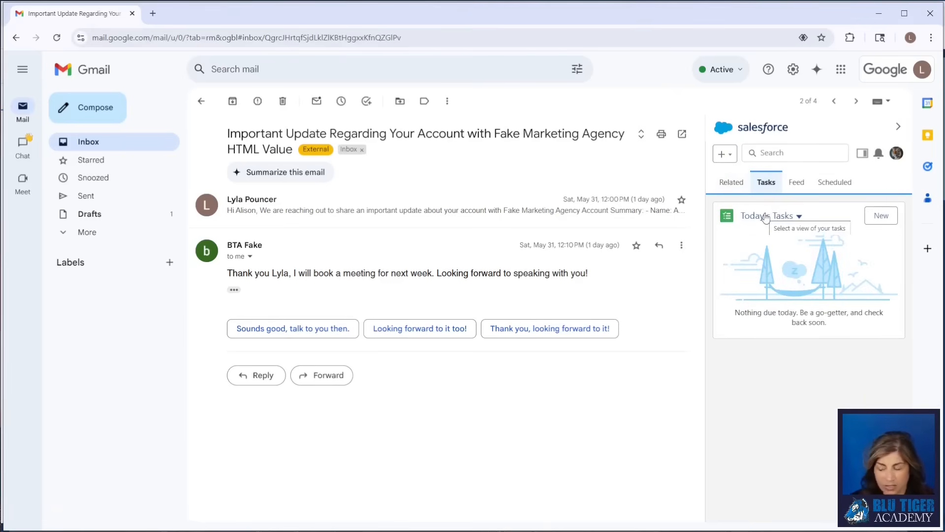
pyautogui.click(765, 218)
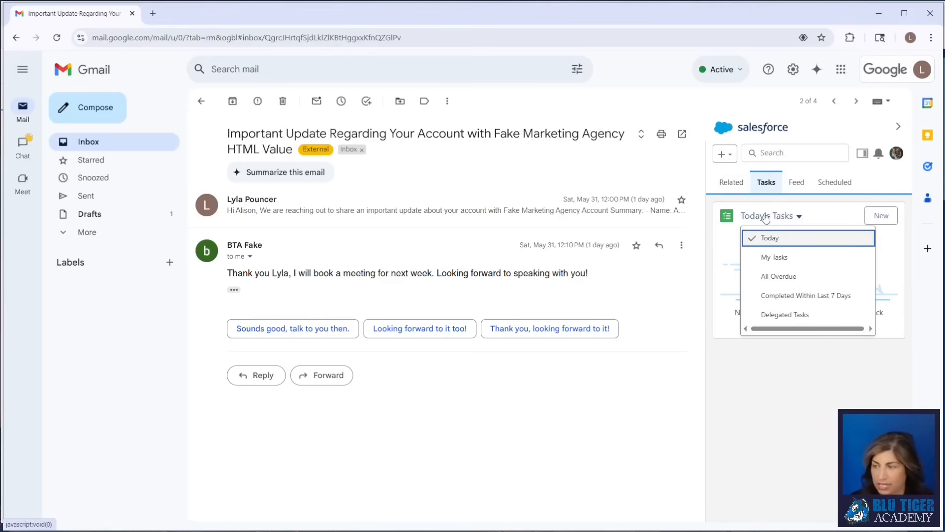
# Turn on notifications in the Salesforce feed and save the settings without snoozing them.
pyautogui.click(796, 182)
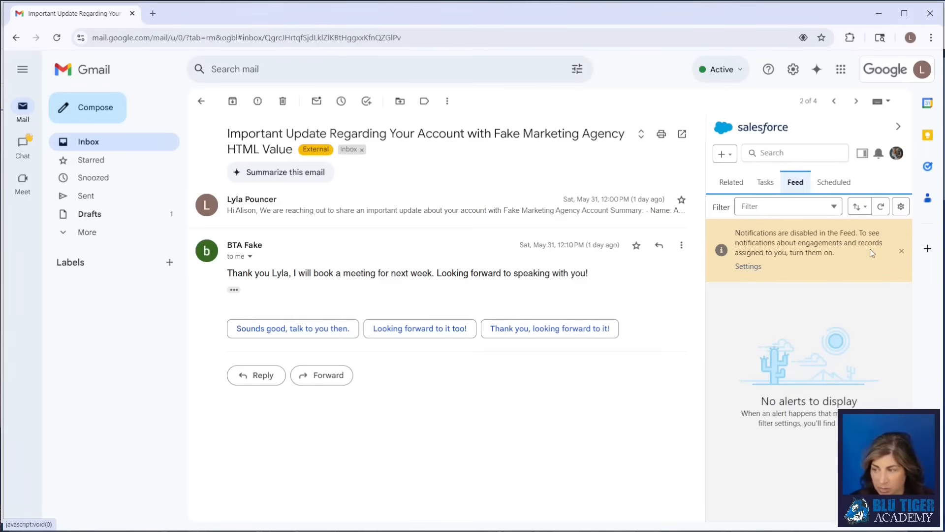
pyautogui.click(747, 267)
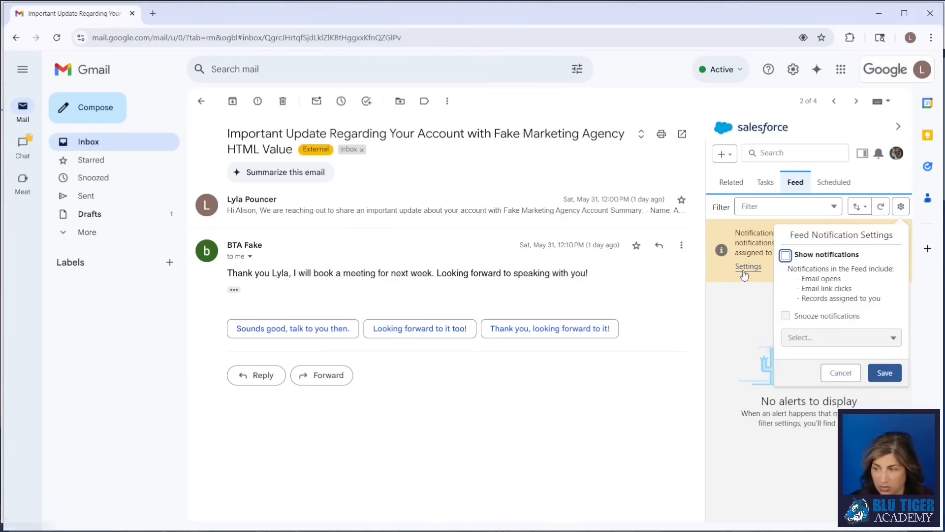
pyautogui.click(787, 257)
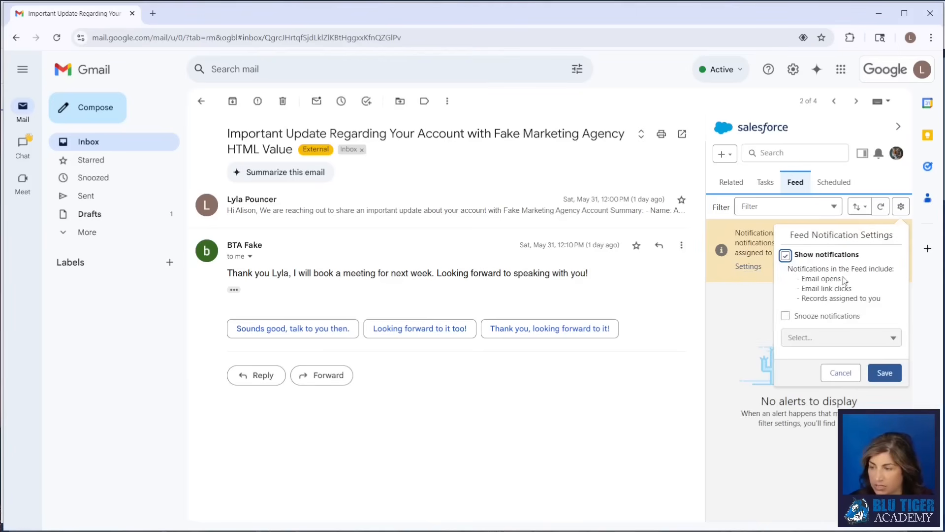
pyautogui.moveTo(807, 281); pyautogui.dragTo(852, 288)
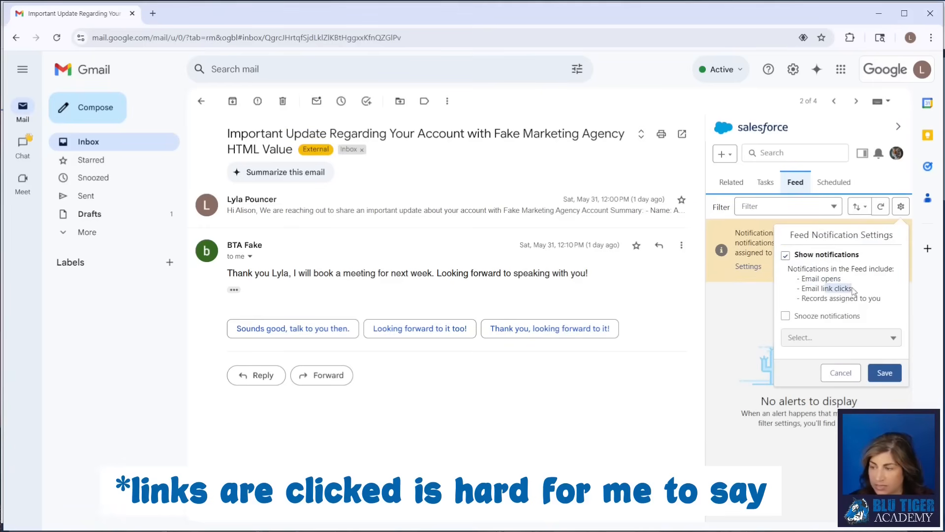
pyautogui.click(785, 316)
pyautogui.click(813, 338)
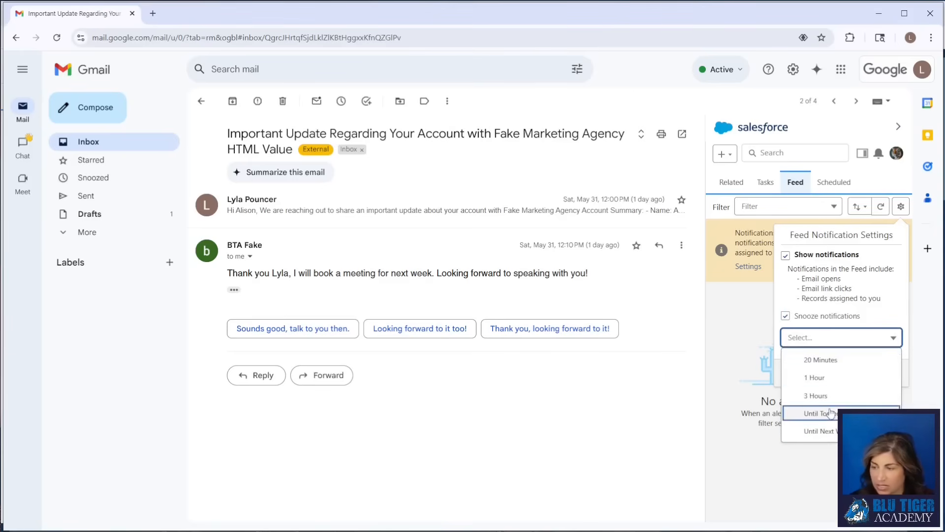
pyautogui.click(785, 316)
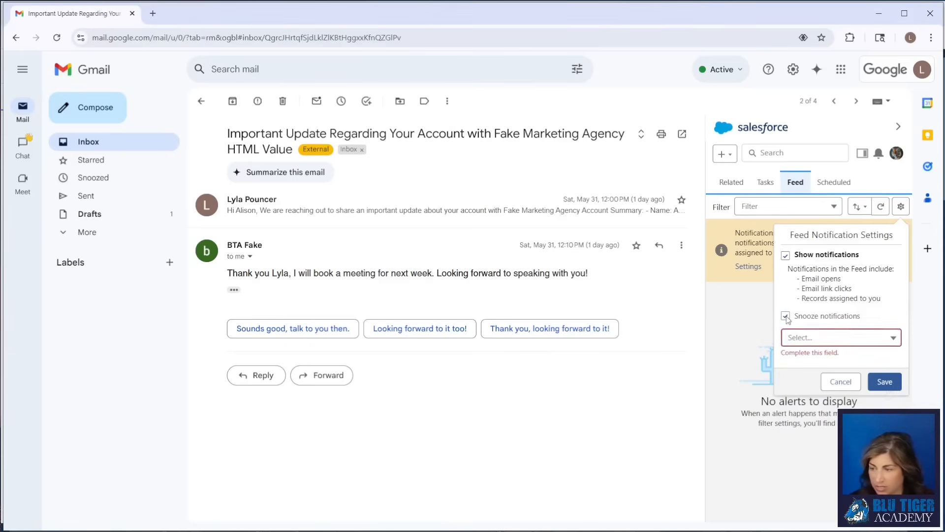
pyautogui.click(884, 380)
pyautogui.click(526, 136)
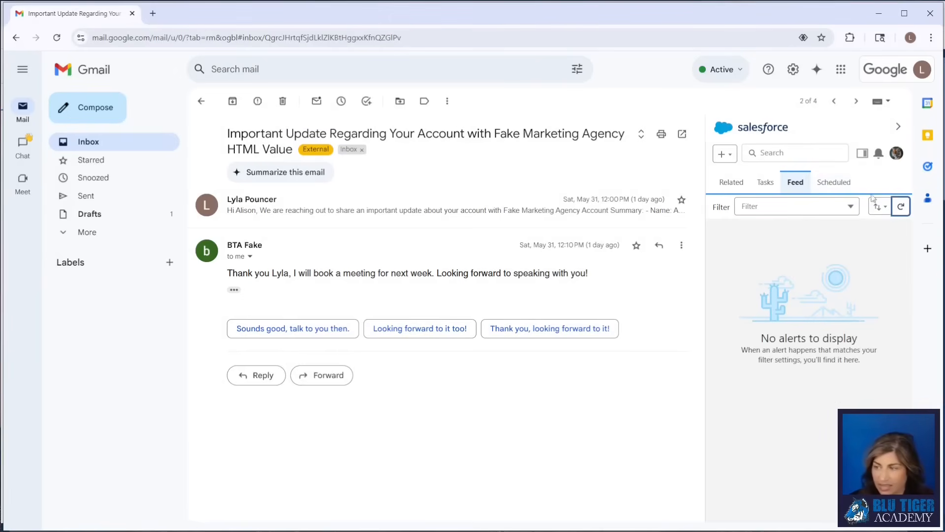
# View the scheduled emails, and open the recently viewed Dragon Insurance Company contact to review its details.
pyautogui.click(833, 184)
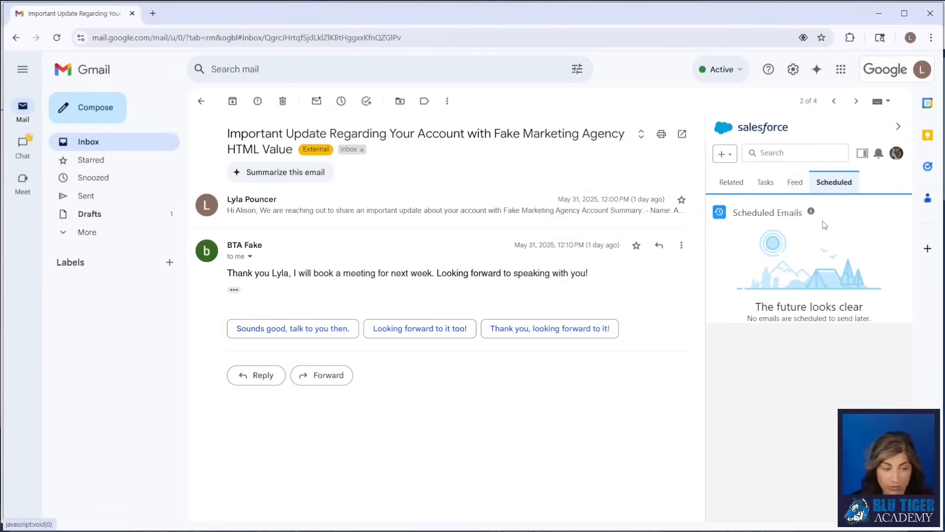
pyautogui.click(777, 149)
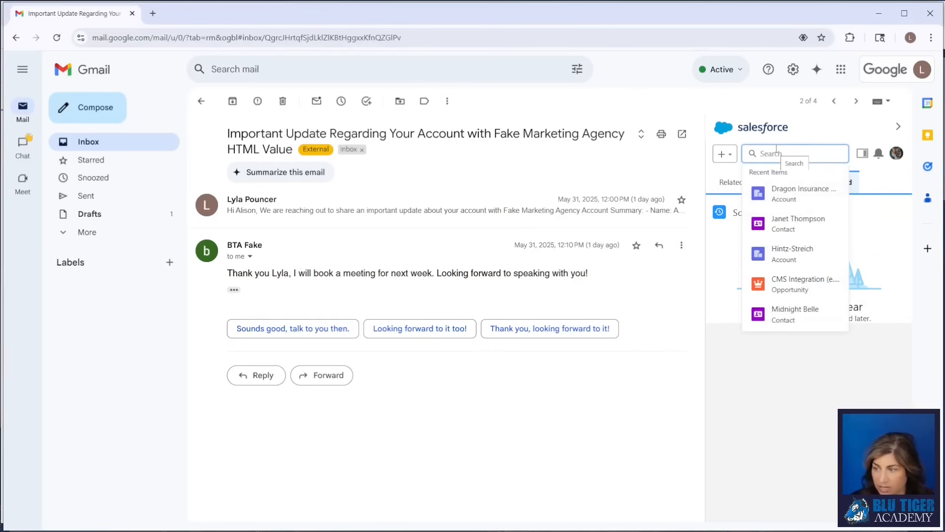
pyautogui.click(783, 224)
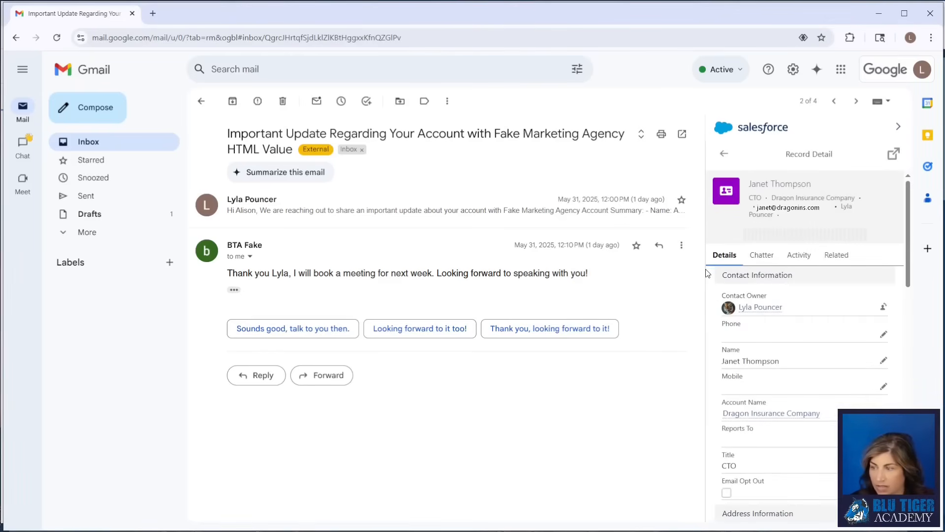
pyautogui.scroll(-2, 808, 334)
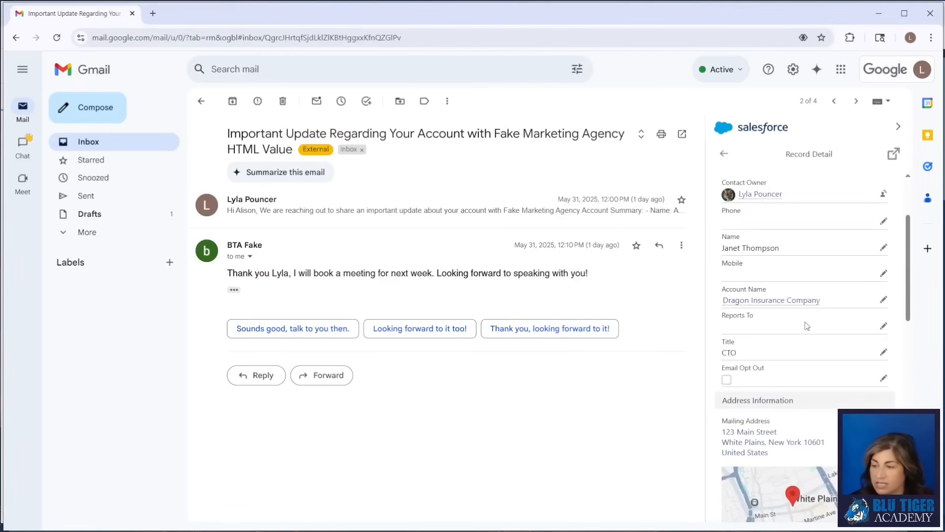
pyautogui.scroll(2, 807, 326)
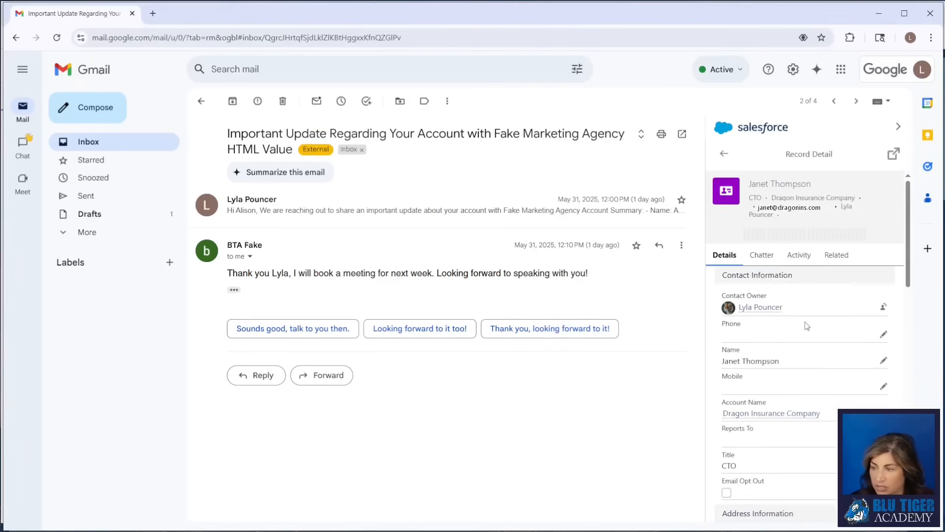
# Review the activity on the contact's related Dragon Insurance Company opportunity and return to the main Salesforce pane.
pyautogui.click(838, 256)
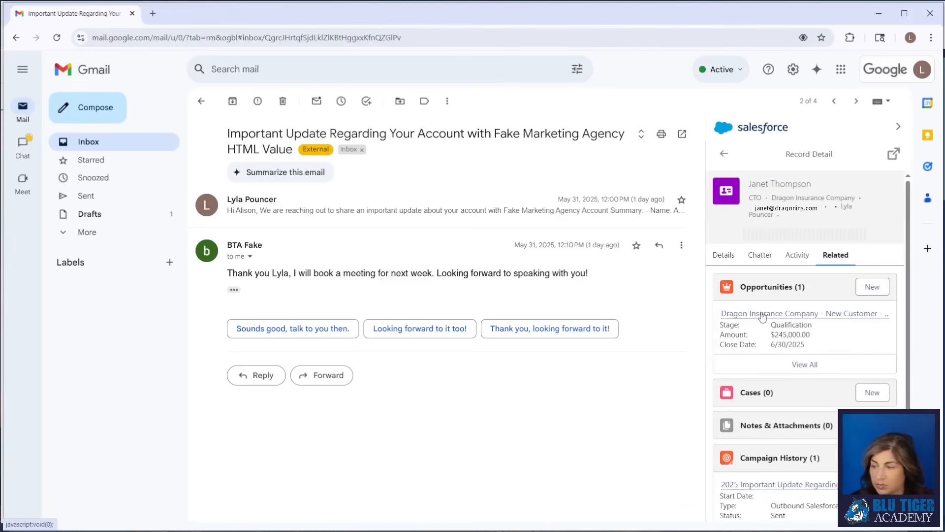
pyautogui.click(763, 315)
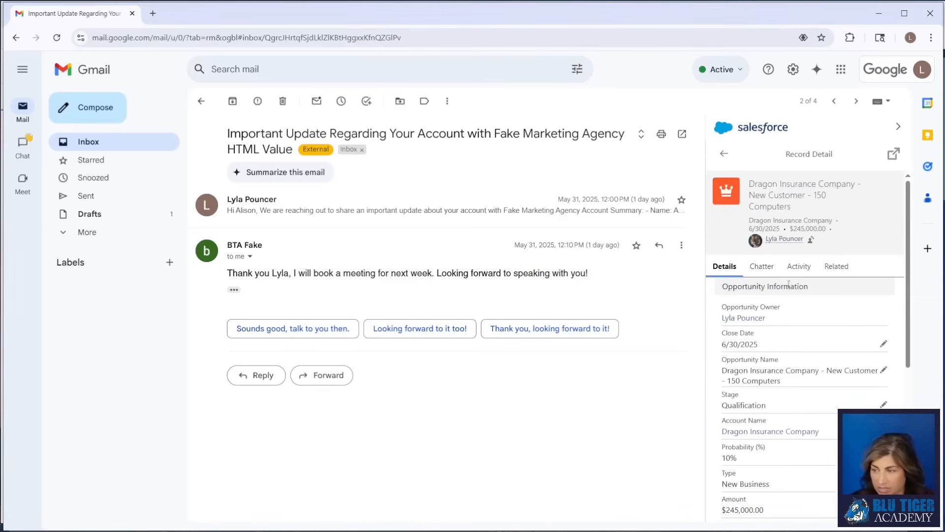
pyautogui.click(797, 268)
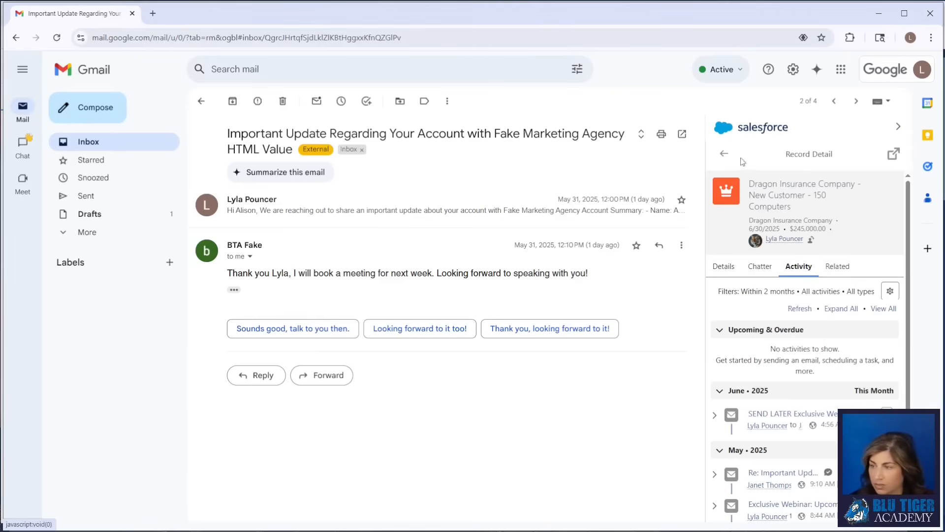
pyautogui.click(725, 153)
pyautogui.click(724, 154)
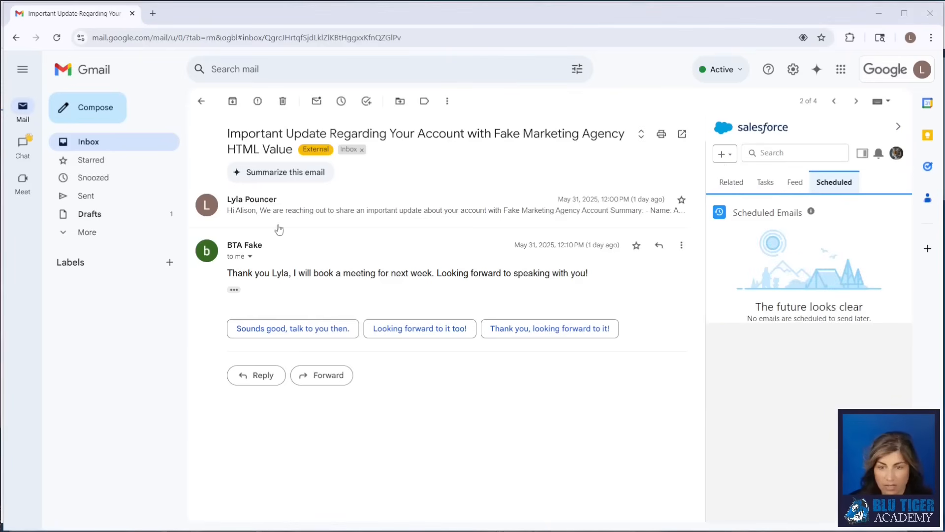
# Start a new email in Gmail and open the Salesforce email template picker.
pyautogui.click(87, 107)
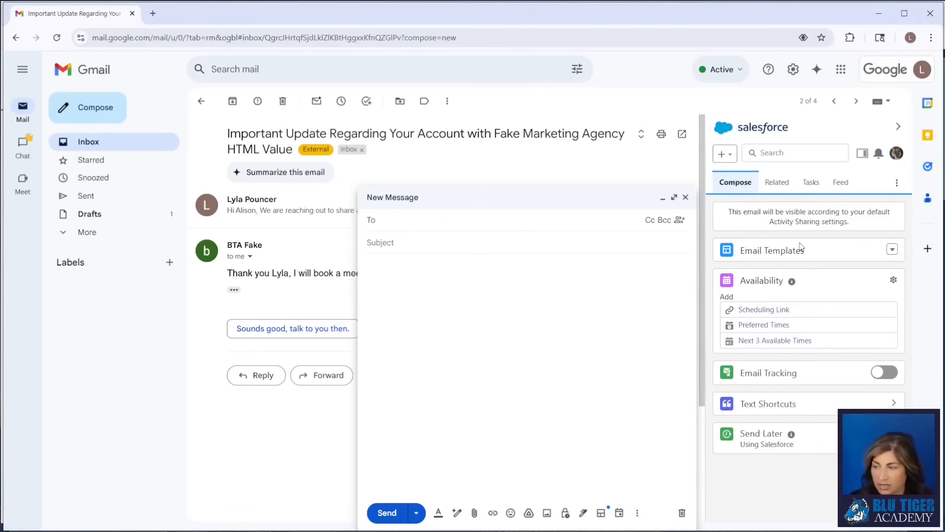
pyautogui.click(892, 252)
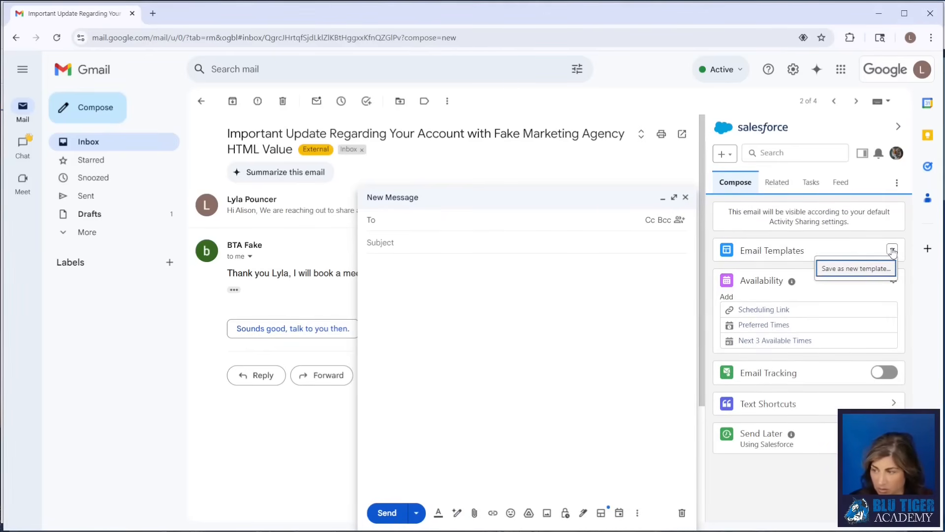
pyautogui.click(776, 253)
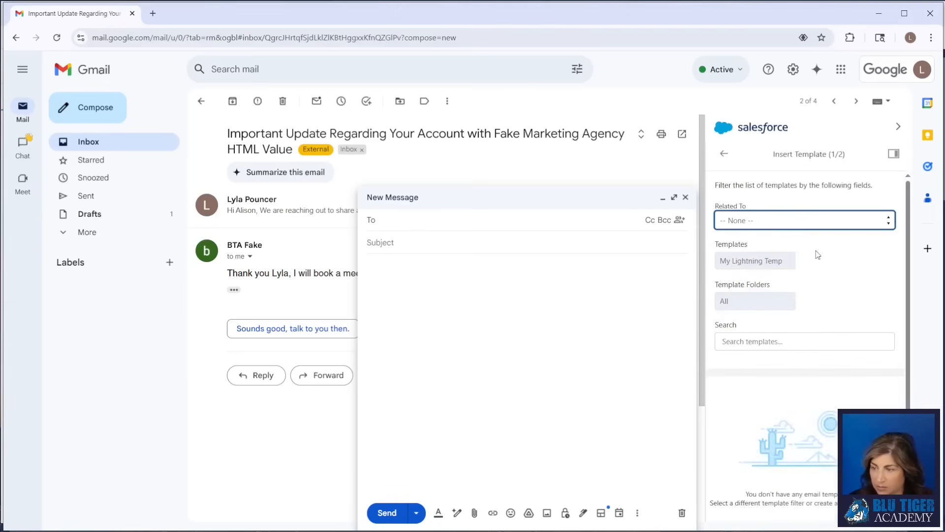
# Filter the template picker to all Lightning templates, keeping Related To at None and the folders at All.
pyautogui.click(748, 220)
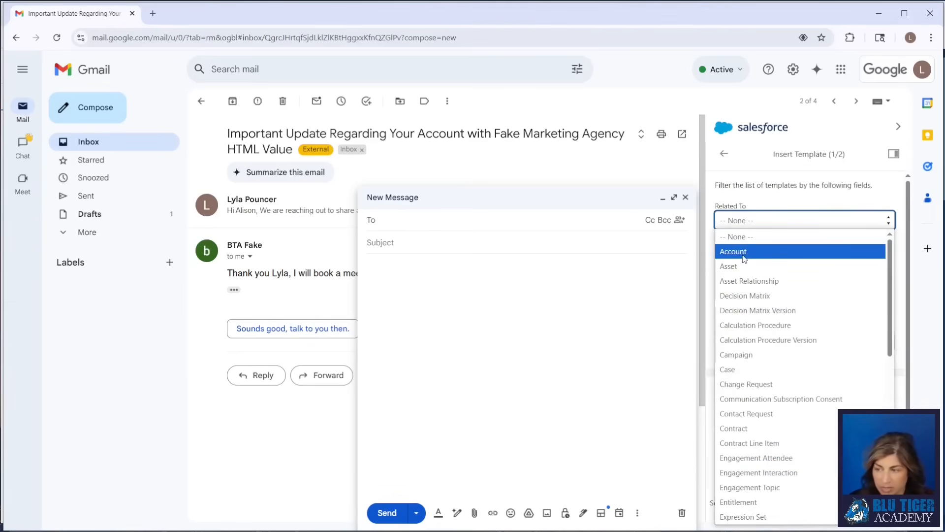
pyautogui.click(752, 202)
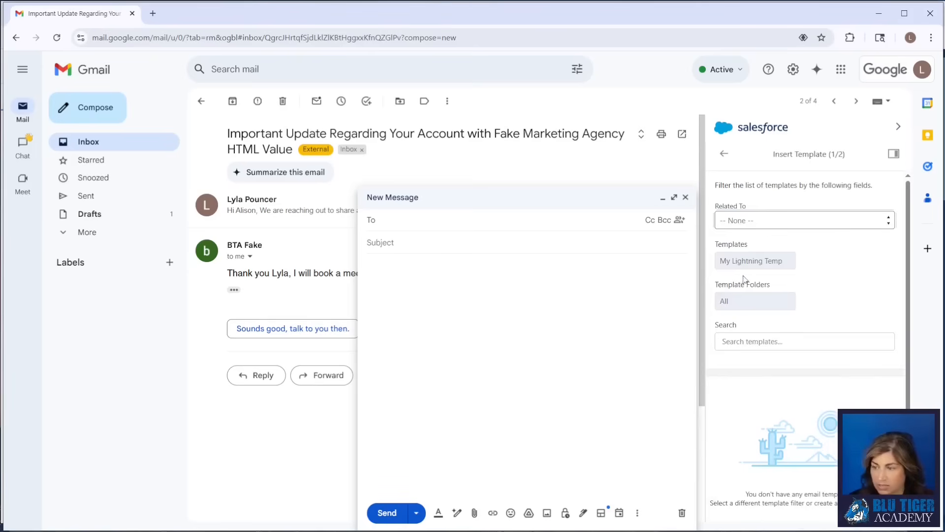
pyautogui.click(746, 342)
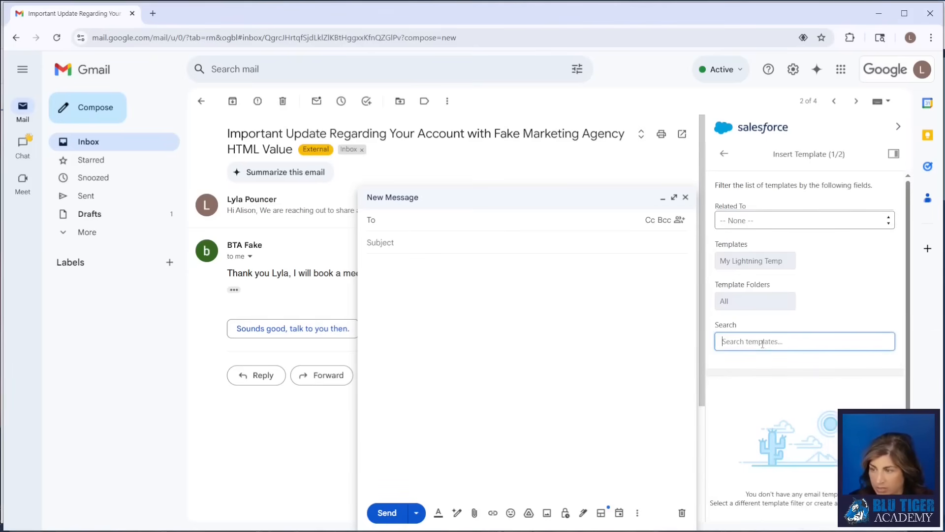
pyautogui.click(834, 254)
pyautogui.scroll(-1, 762, 260)
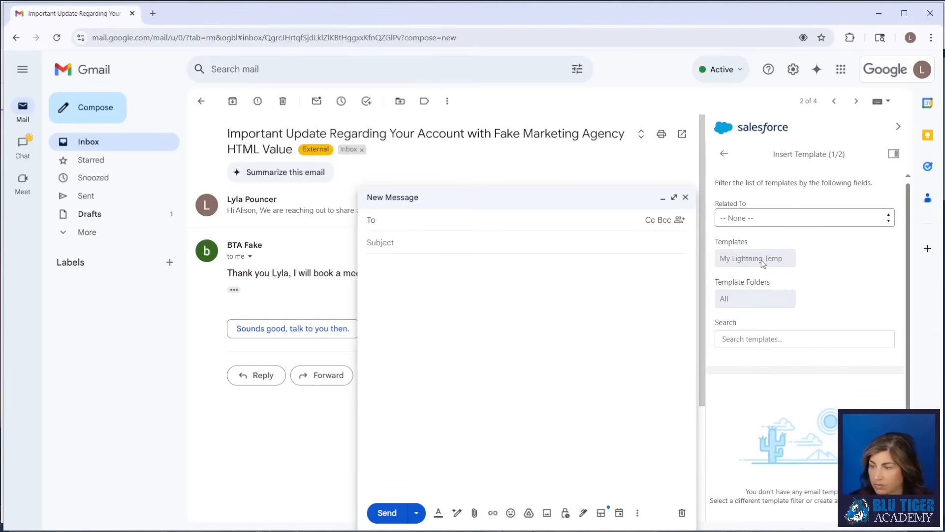
pyautogui.click(763, 260)
pyautogui.click(756, 288)
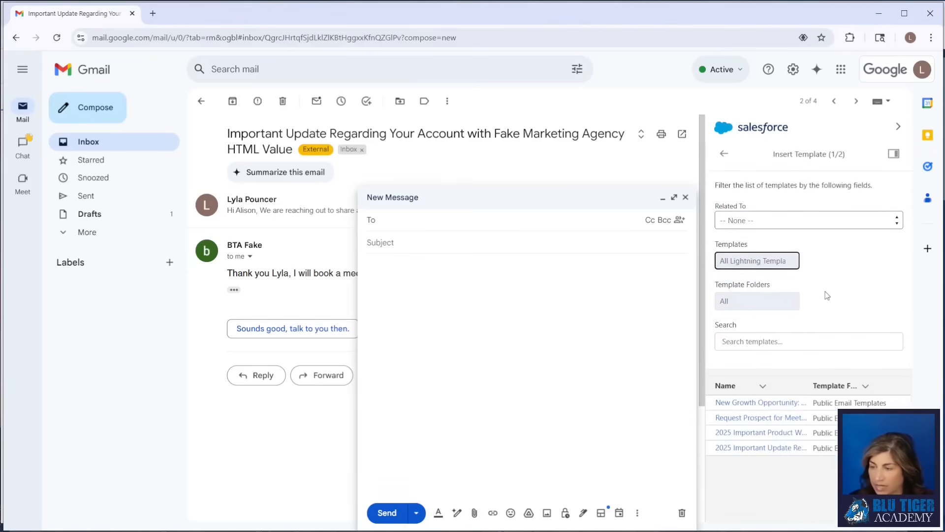
# Insert the Request Prospect for Meeting template into the email, with the Dragon Insurance Company contact as the Send To record.
pyautogui.click(754, 418)
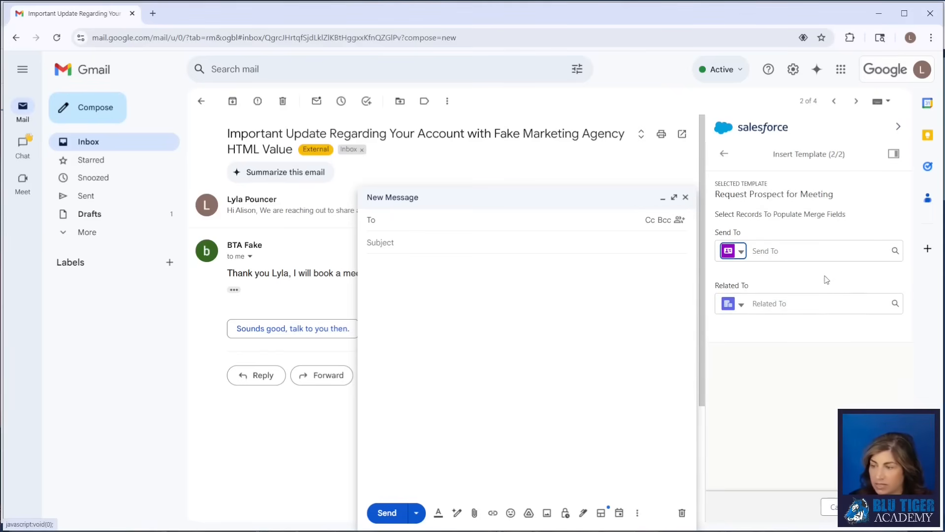
pyautogui.click(767, 251)
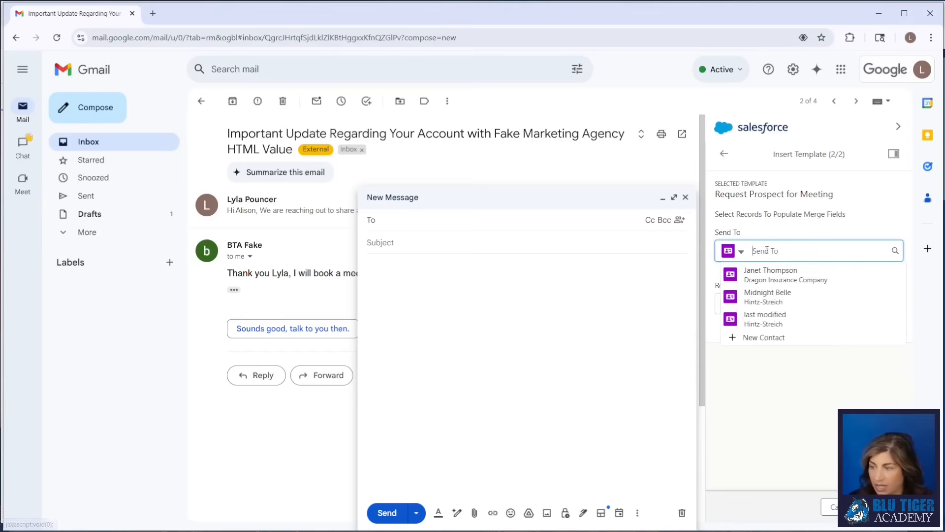
pyautogui.click(766, 274)
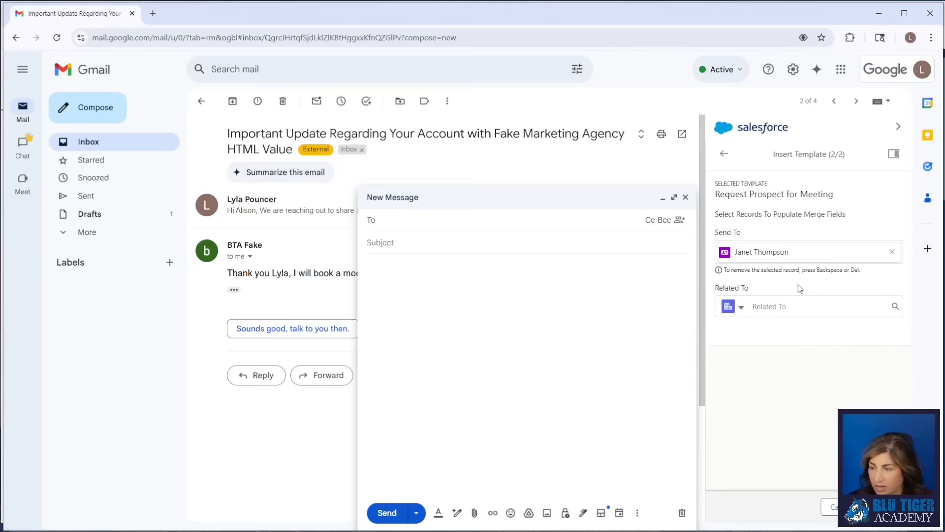
pyautogui.click(883, 507)
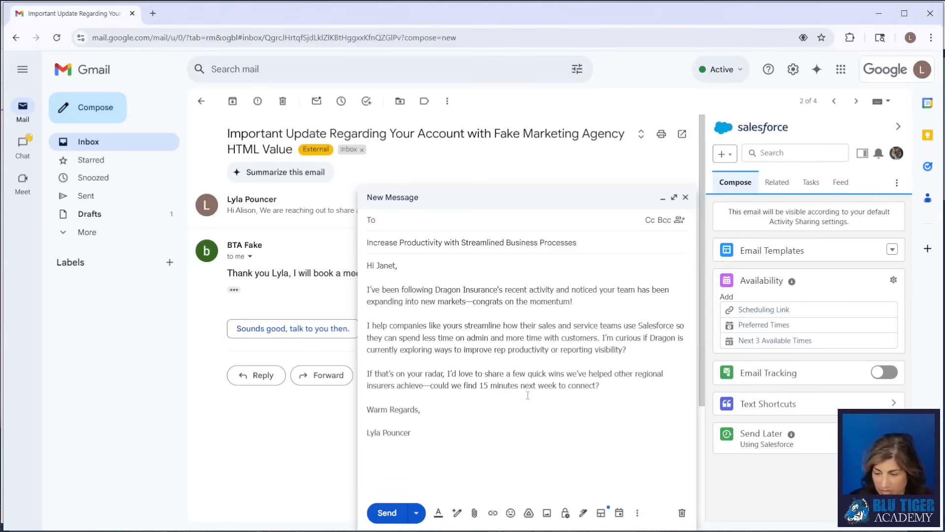
# Open the Request Prospect for Meeting template in Salesforce and compare its Recipient.FirstName greeting with the greeting in the Gmail draft.
pyautogui.click(767, 254)
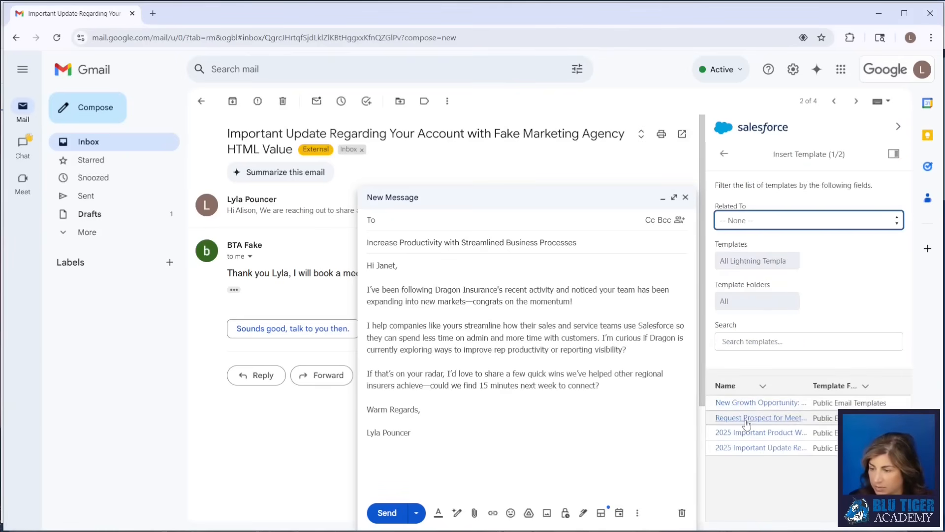
pyautogui.click(747, 419)
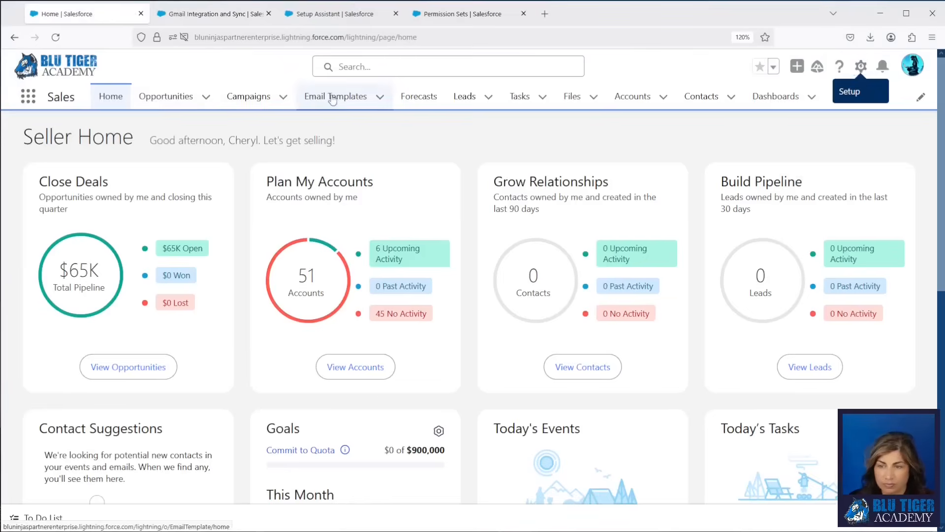
pyautogui.click(334, 98)
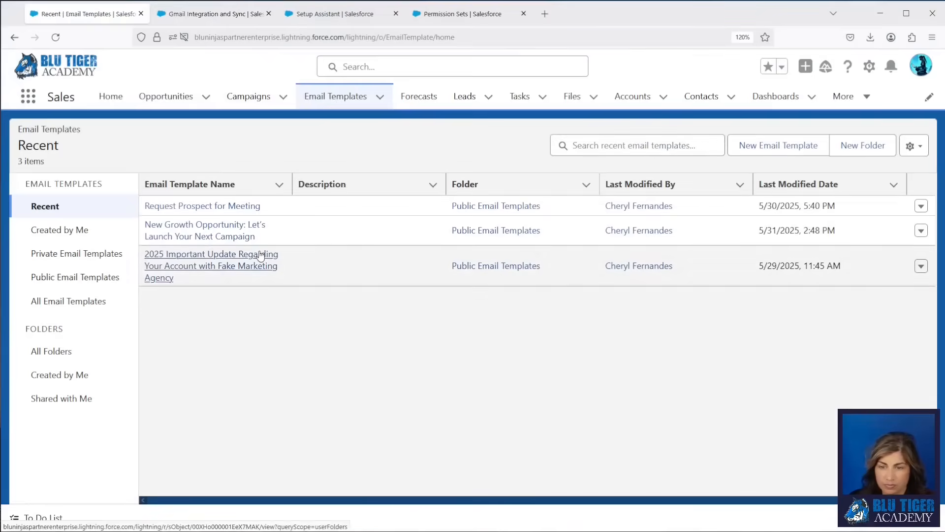
pyautogui.click(217, 205)
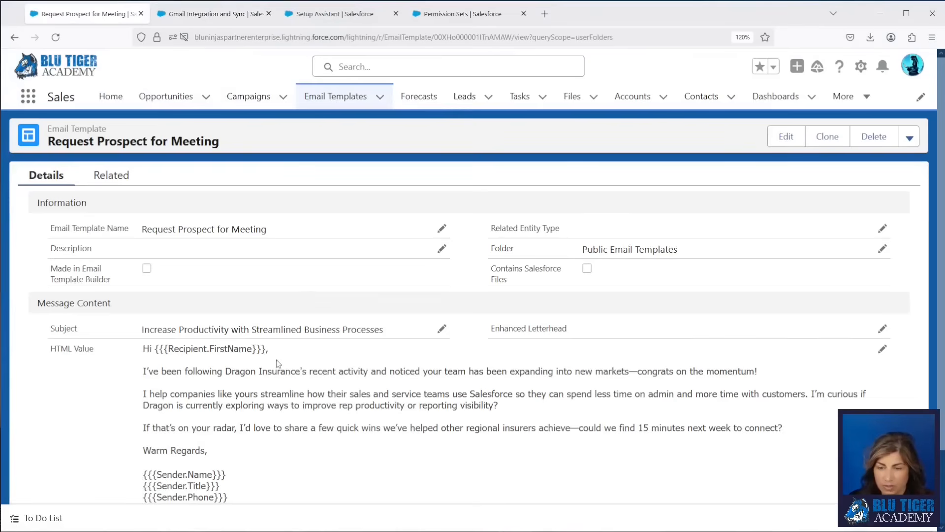
pyautogui.moveTo(268, 349); pyautogui.dragTo(125, 357)
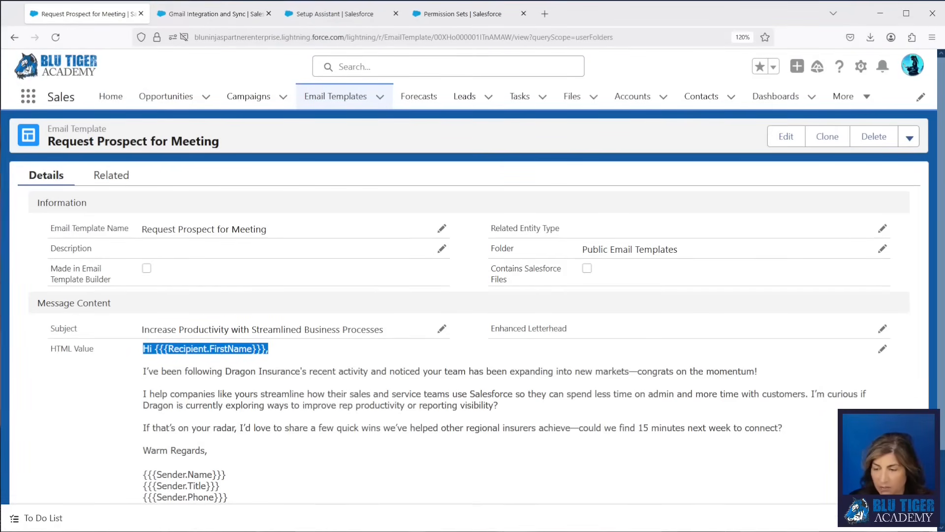
pyautogui.hotkey('alt', 'Tab')
pyautogui.moveTo(400, 266); pyautogui.dragTo(362, 265)
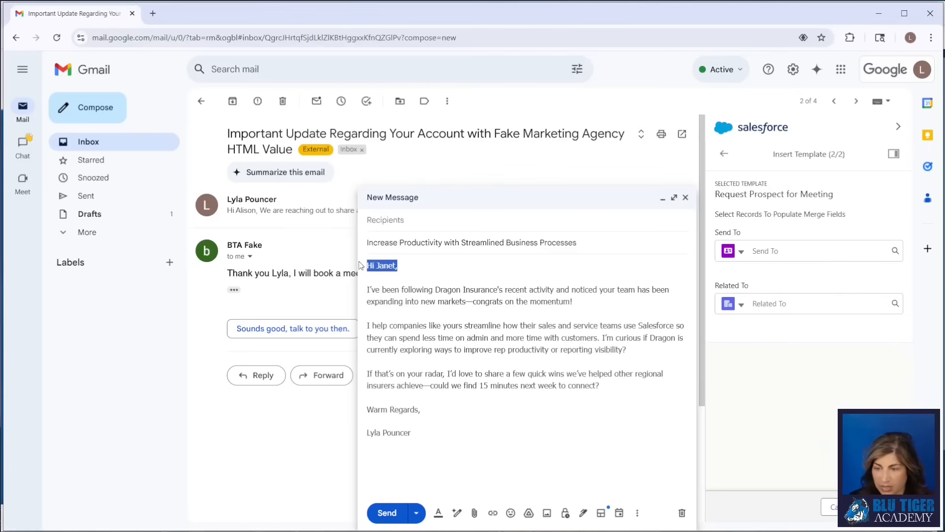
pyautogui.click(424, 265)
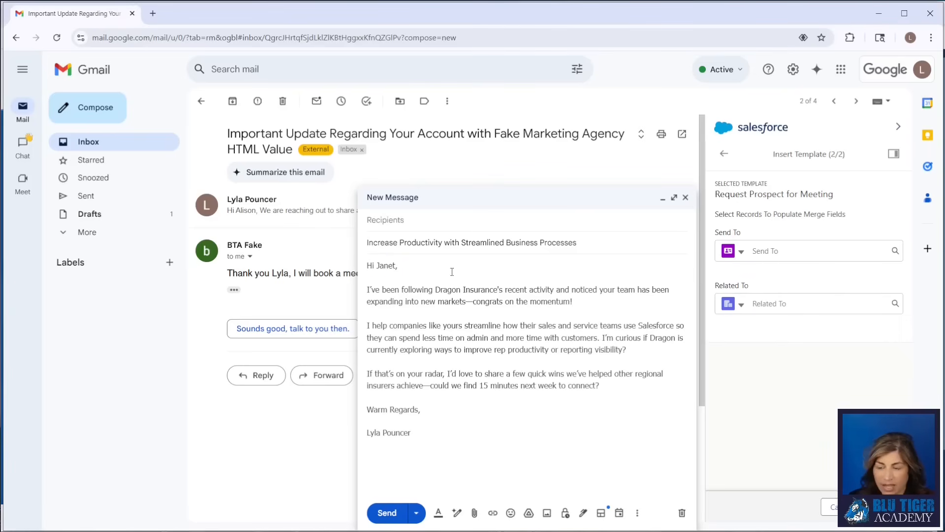
# Address the draft to the Dragon Insurance contact's e-mail, return to the Salesforce compose tools and enable Email Tracking.
pyautogui.click(396, 222)
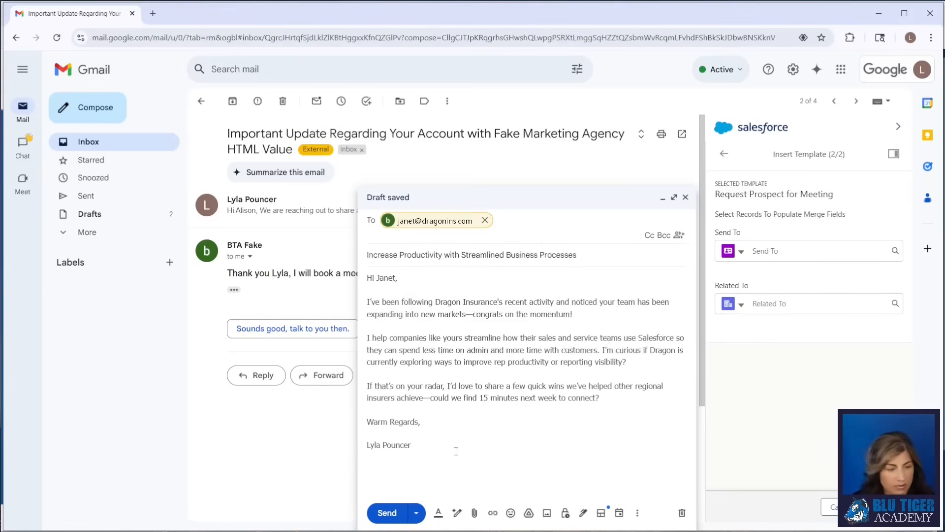
pyautogui.click(724, 154)
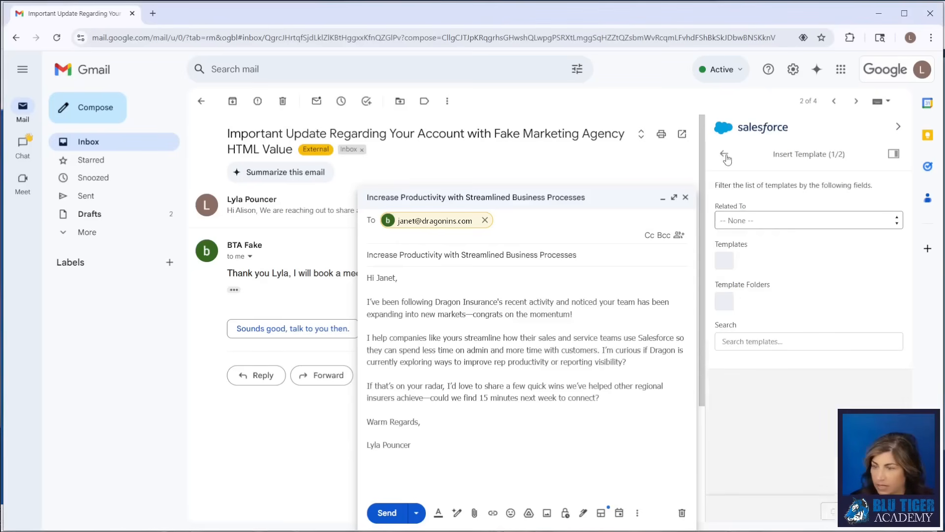
pyautogui.click(723, 157)
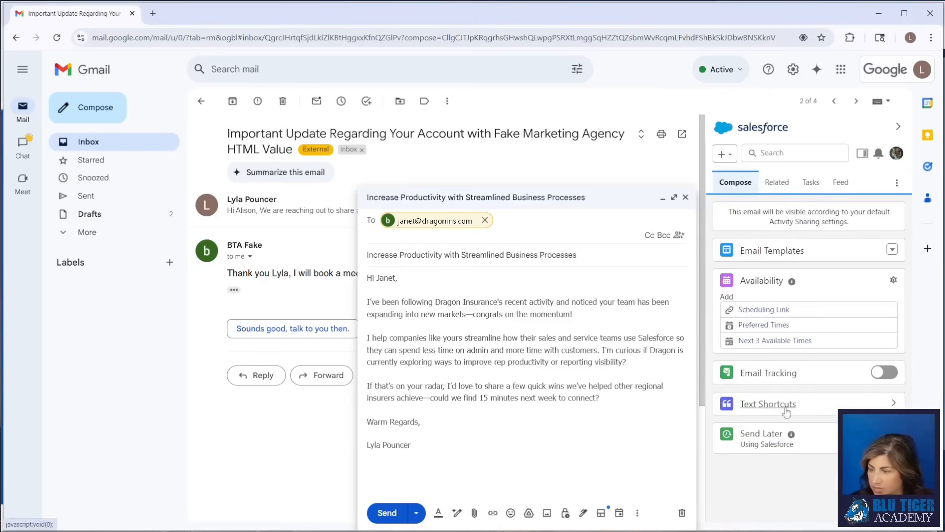
pyautogui.click(876, 373)
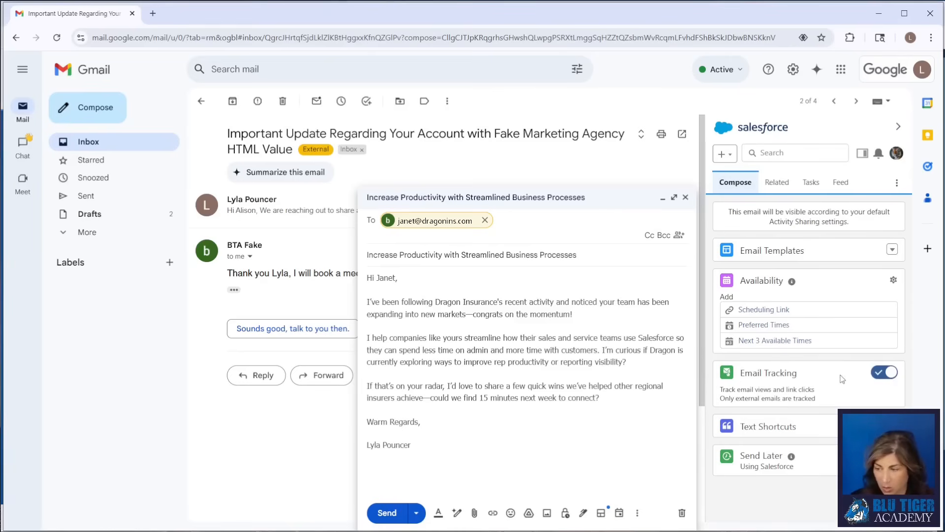
# Insert the text shortcut "Great to meet you! I'm looking forward to speaking further." as a separate paragraph after the draft's first paragraph.
pyautogui.click(794, 430)
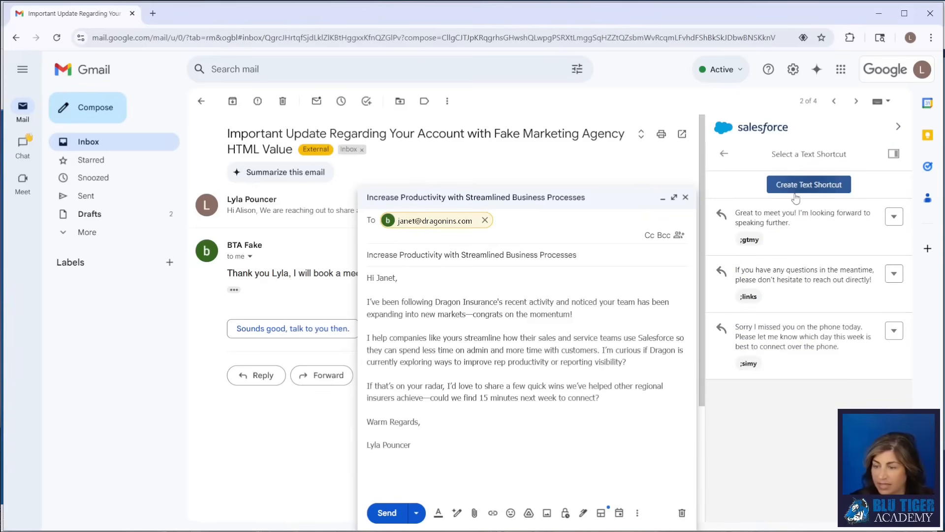
pyautogui.click(584, 316)
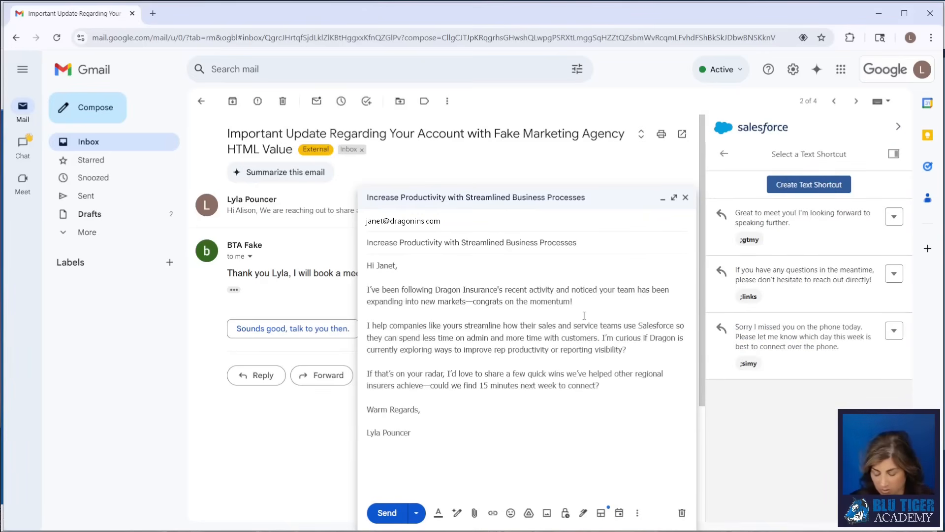
pyautogui.press('Return')
pyautogui.press('Return')
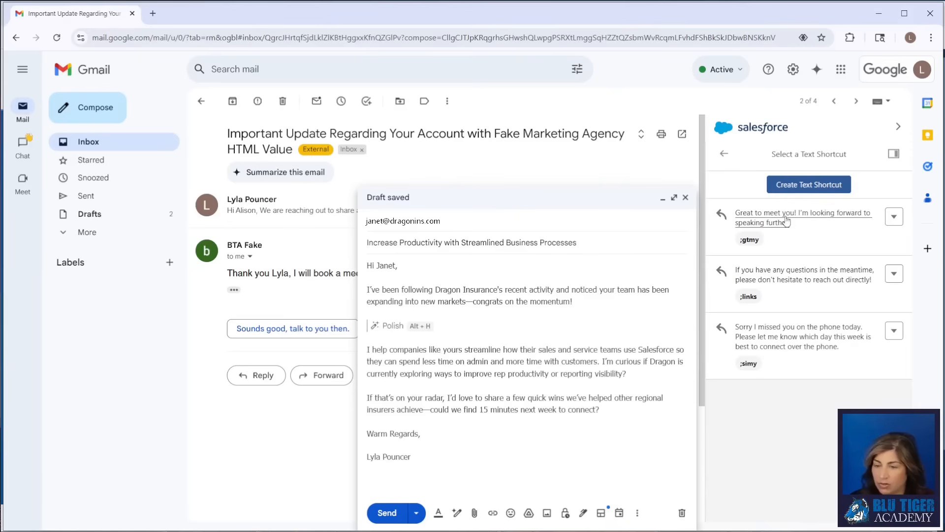
pyautogui.click(787, 222)
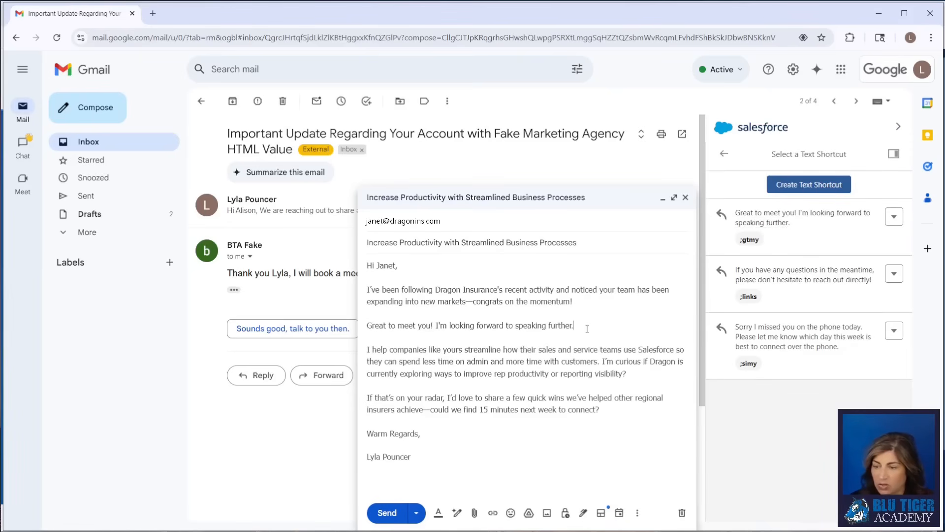
pyautogui.click(723, 155)
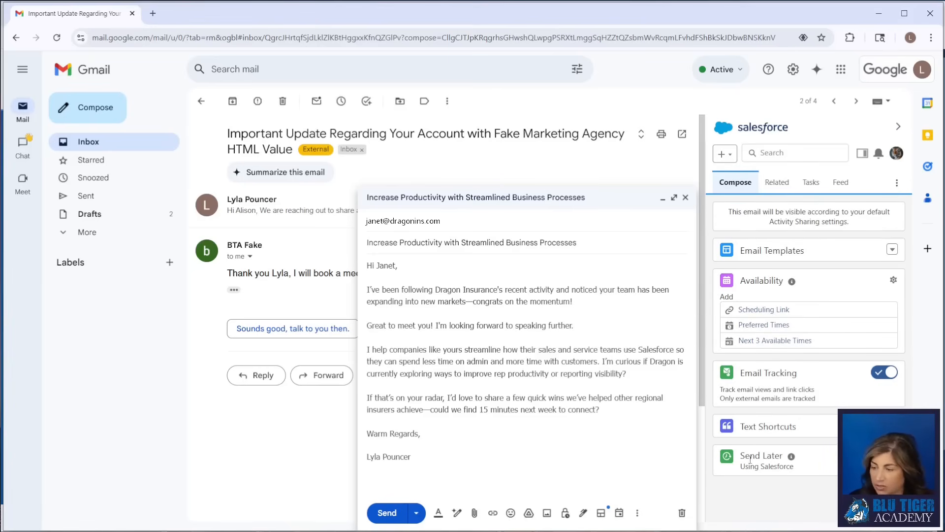
# Examine the Send Later date, time and time zone options for the draft, leaving Send Later switched off.
pyautogui.moveTo(740, 459); pyautogui.dragTo(788, 458)
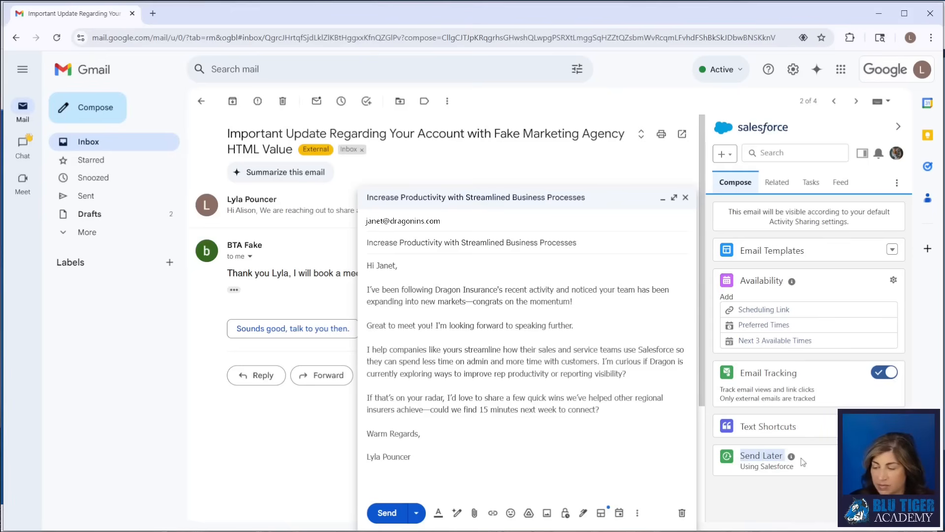
pyautogui.click(884, 455)
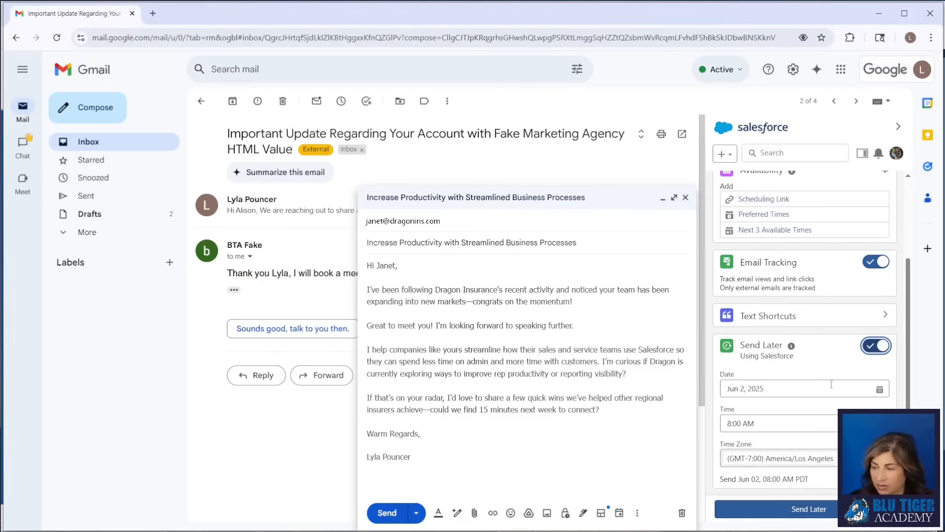
pyautogui.click(872, 347)
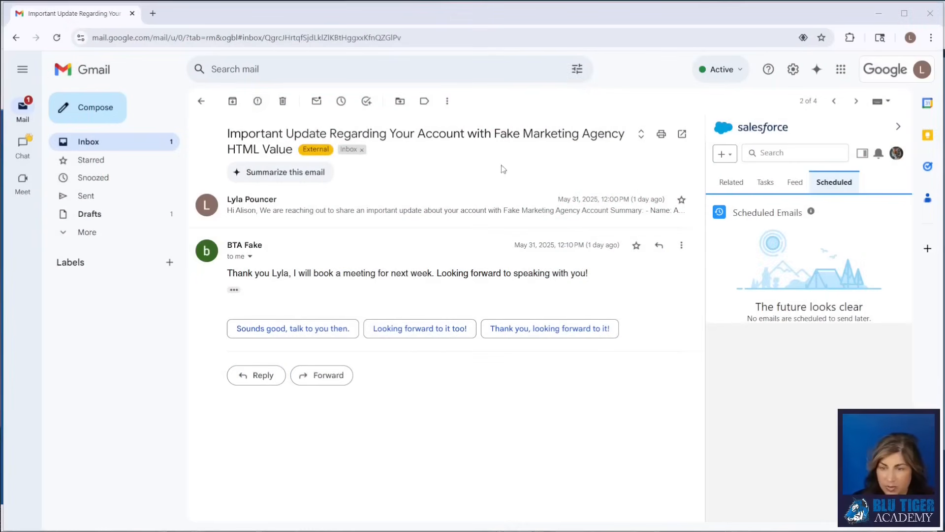
# Return to the inbox and check the Salesforce feed for opens and replies on the tracked email.
pyautogui.click(149, 142)
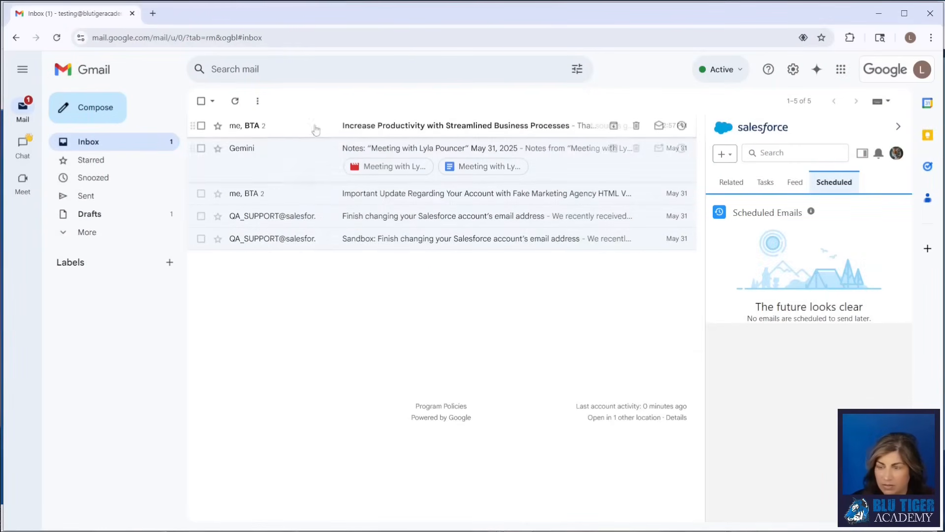
pyautogui.click(794, 186)
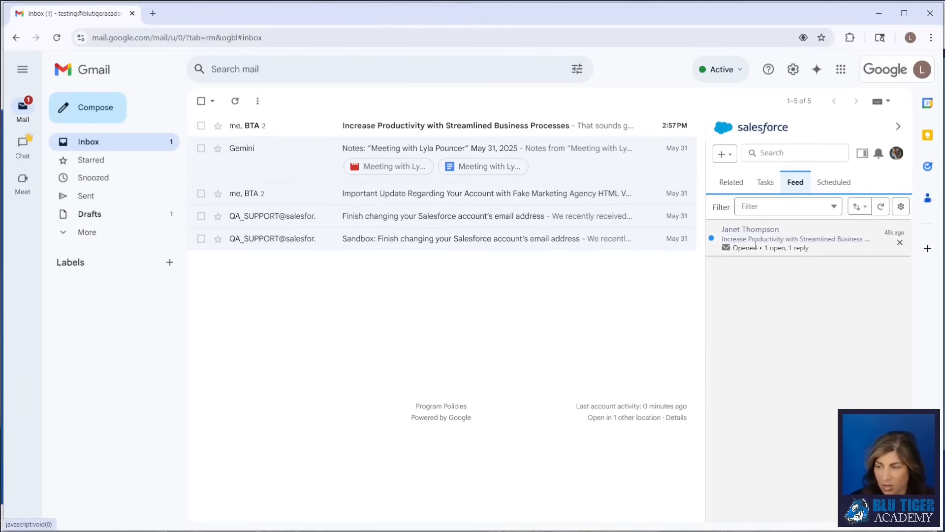
pyautogui.click(817, 250)
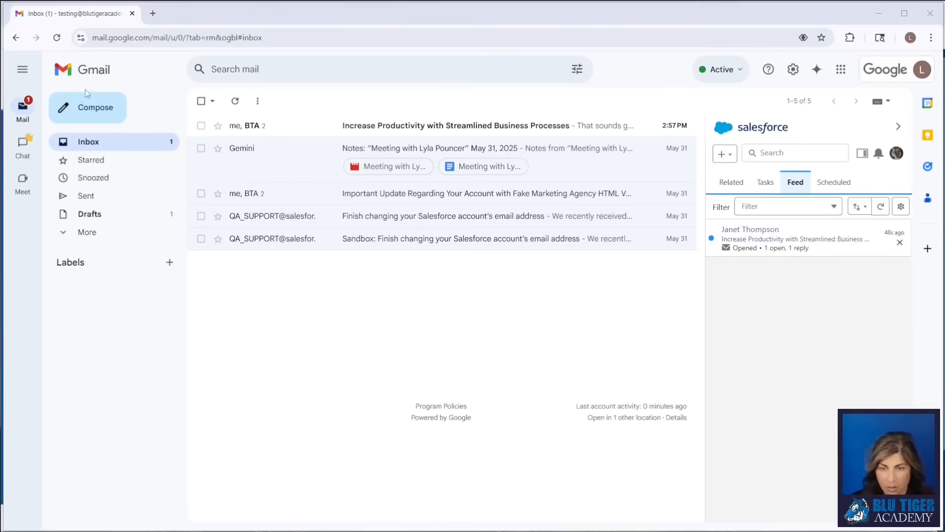
# Compose a new email from the "New Growth Opportunity: Let's Launch Your Next Campaign" template, with the Dragon Insurance Company contact as Send To.
pyautogui.click(93, 104)
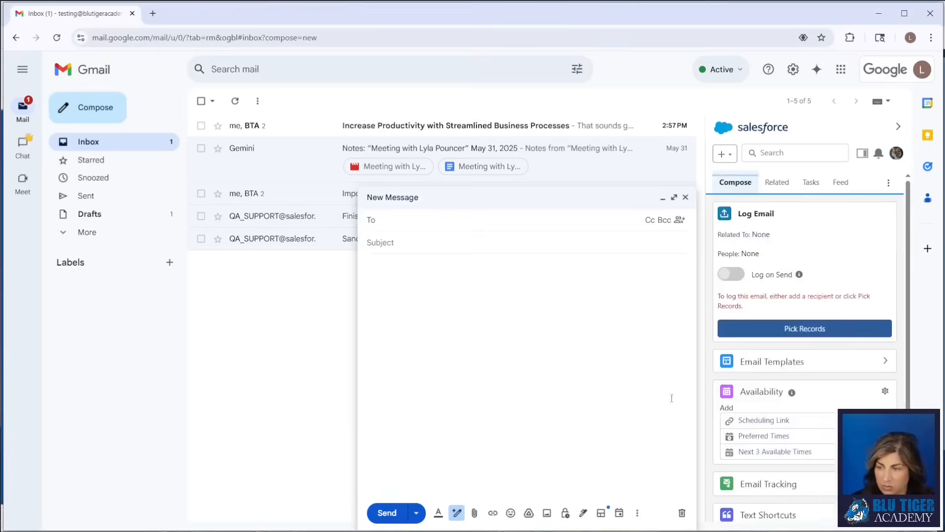
pyautogui.click(758, 251)
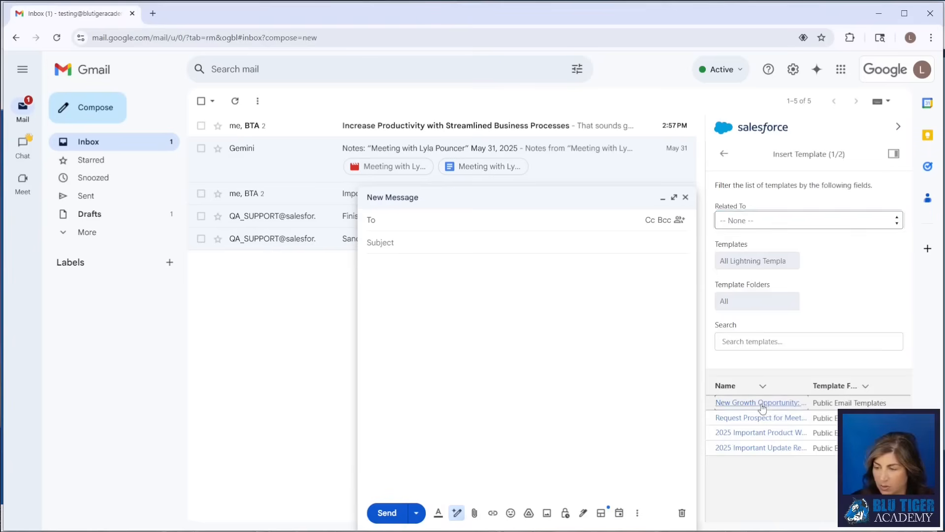
pyautogui.click(761, 403)
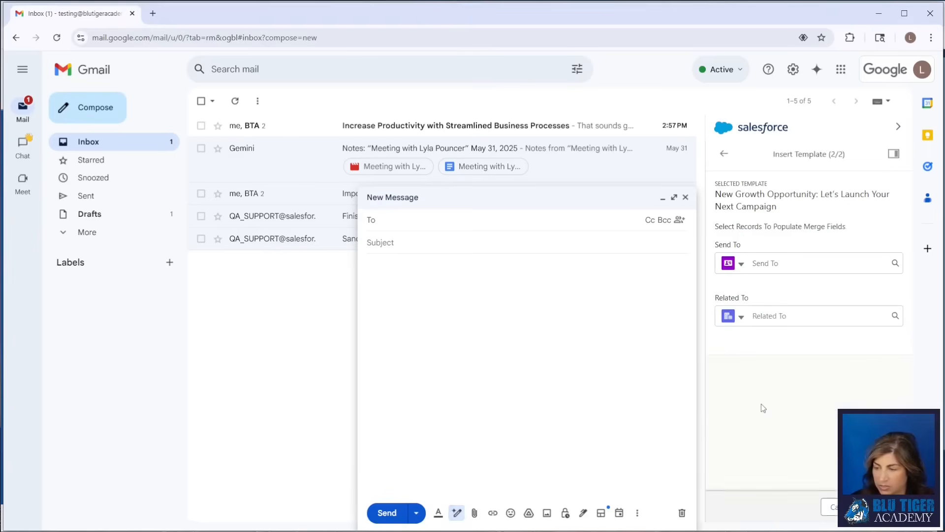
pyautogui.click(769, 265)
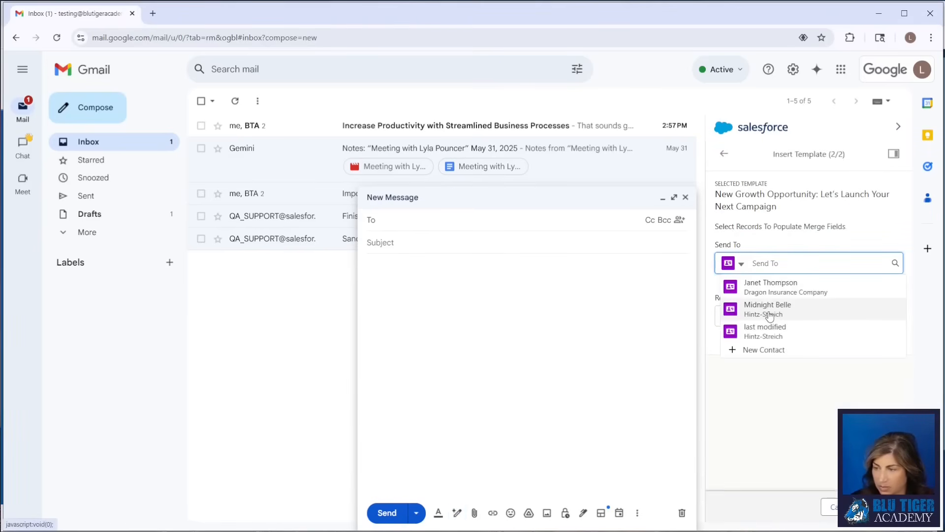
pyautogui.click(771, 286)
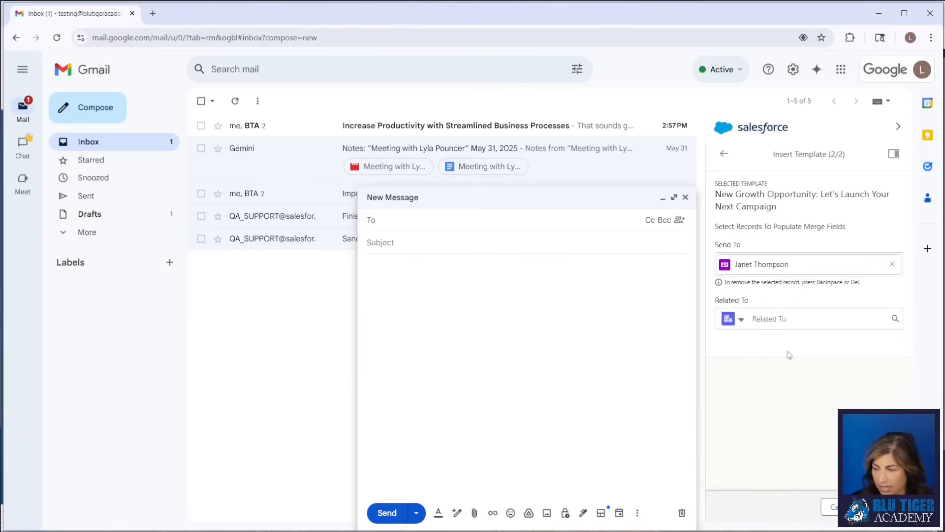
pyautogui.click(883, 507)
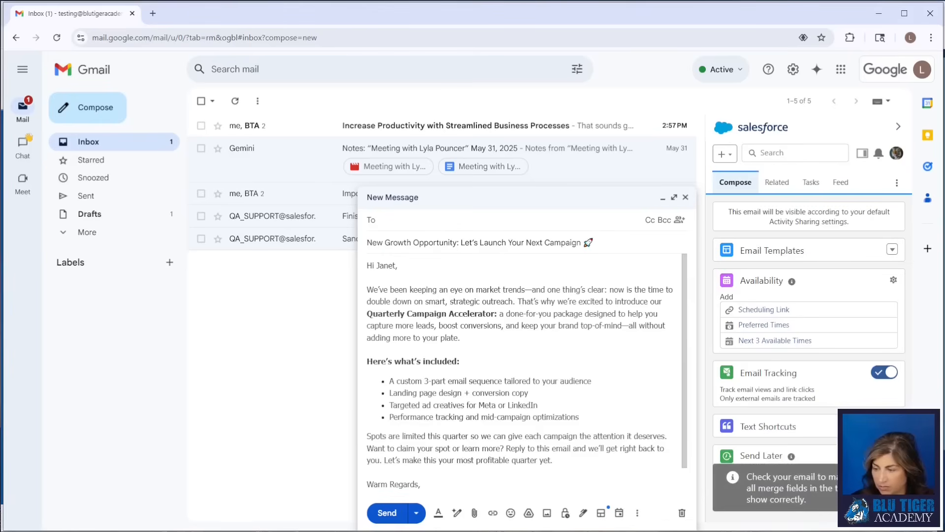
# Add the contact's e-mail as recipient and schedule the email with Send Later for Jun 2, 2025, 8:00 AM, America/Los Angeles time.
pyautogui.click(885, 455)
pyautogui.scroll(-3, 783, 384)
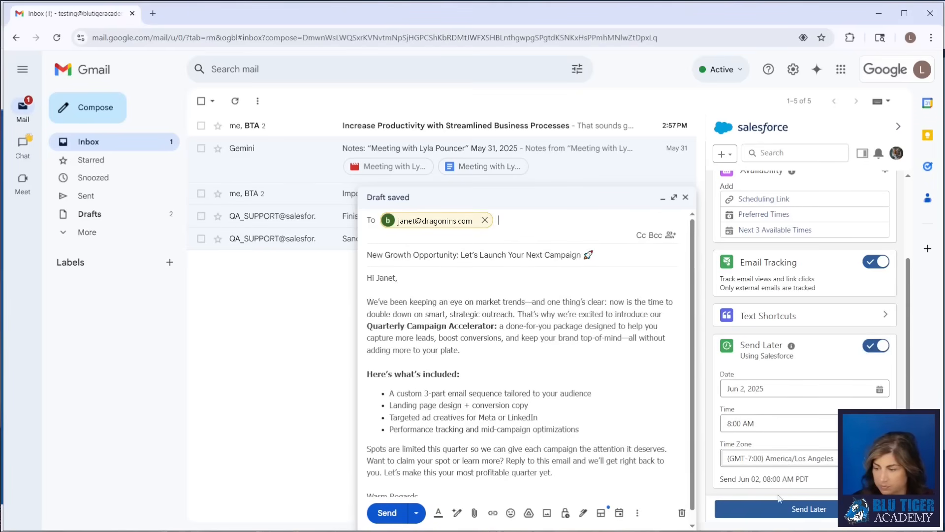
pyautogui.click(815, 512)
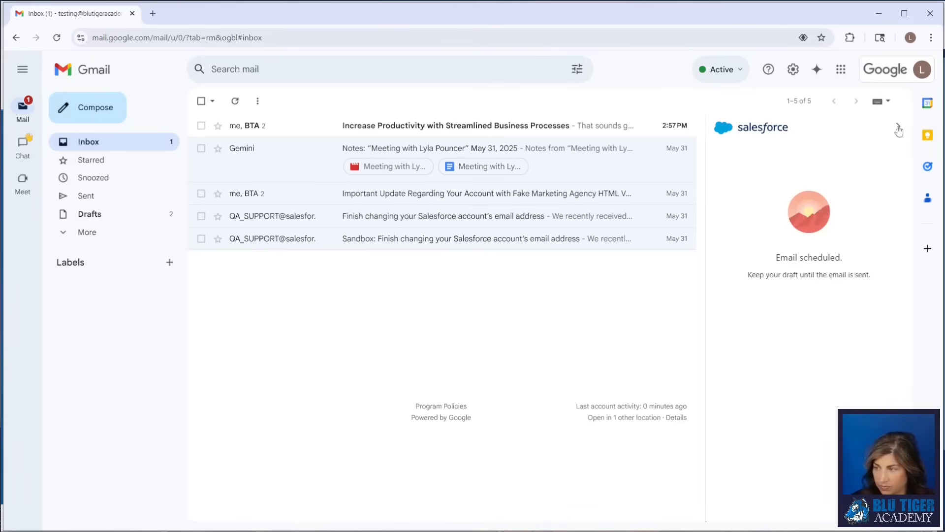
# Review the campaign email and its actions under Scheduled Emails, and look over the Salesforce record types available for creation.
pyautogui.click(832, 183)
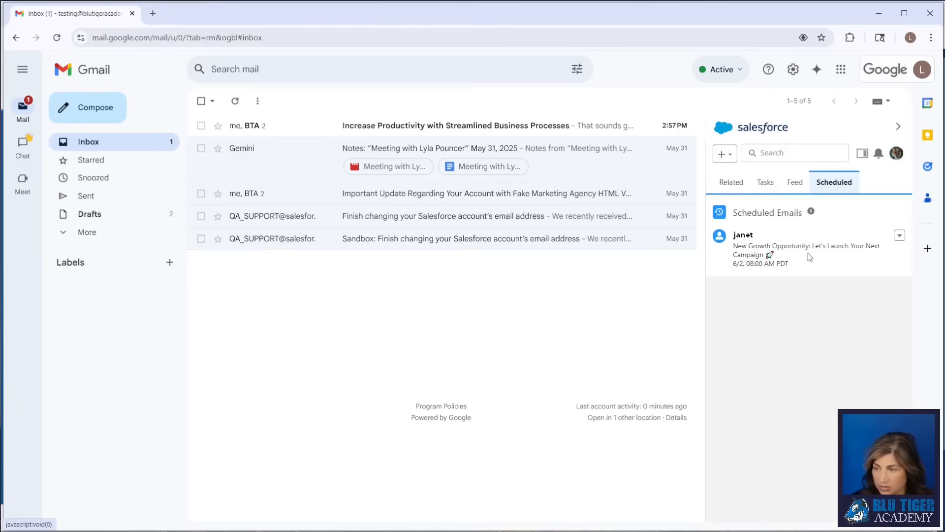
pyautogui.tripleClick(788, 251)
pyautogui.click(900, 236)
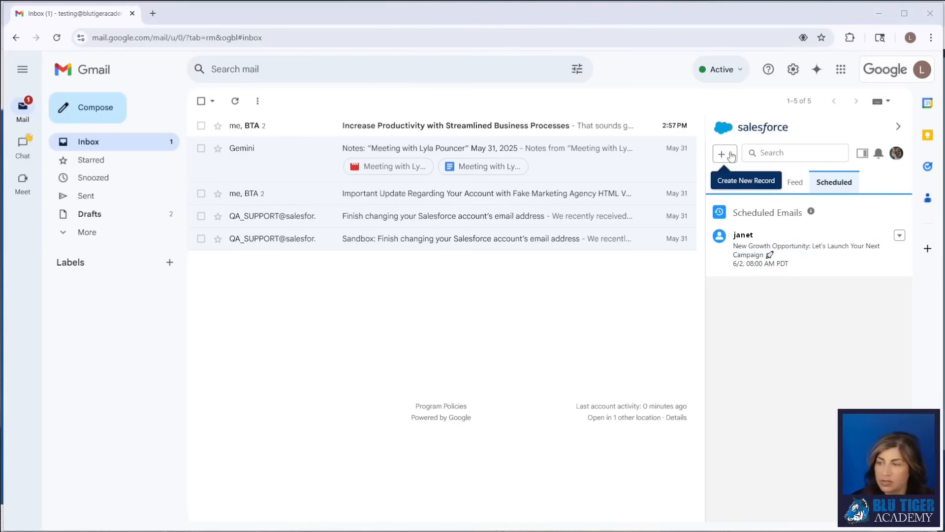
pyautogui.click(725, 156)
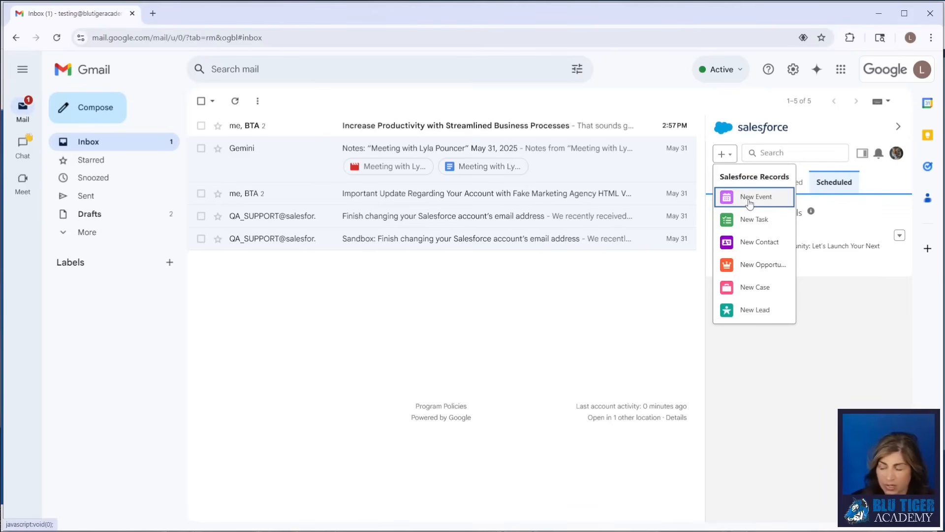
pyautogui.click(870, 206)
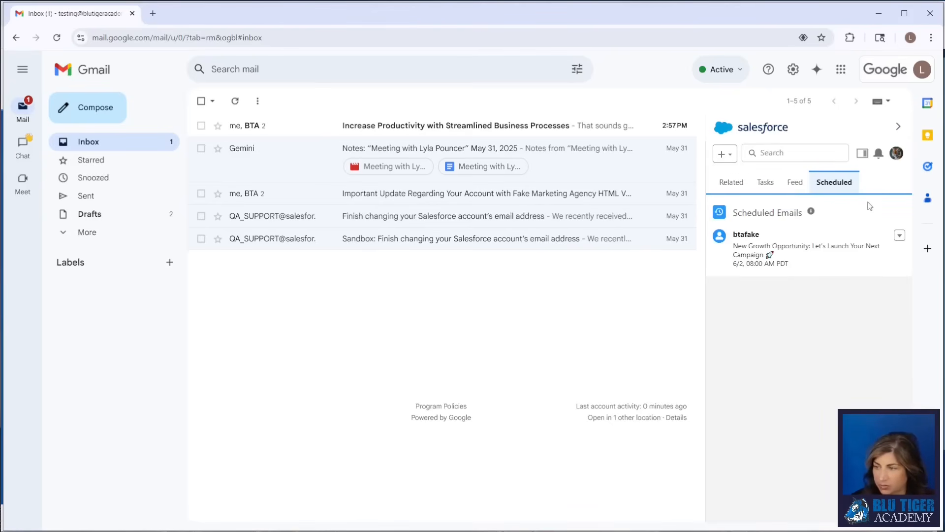